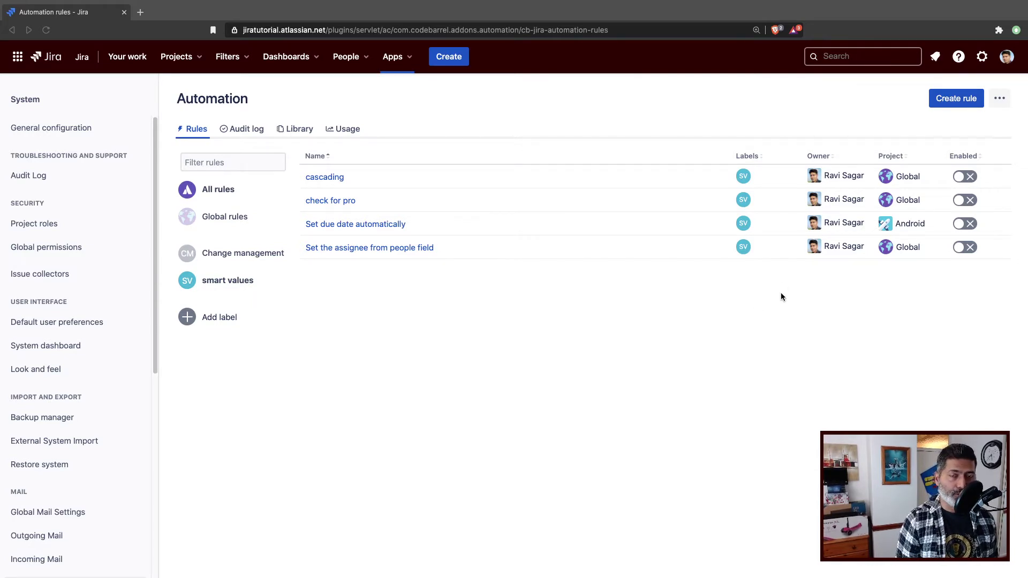
- Create a new automation rule that uses the Issue transitioned trigger
click(963, 102)
click(963, 102)
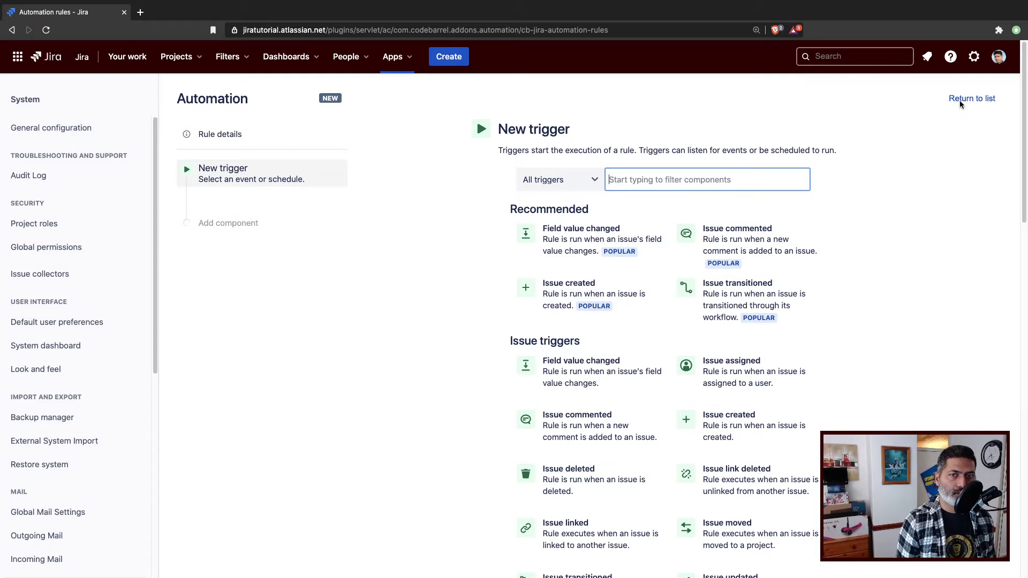
click(729, 304)
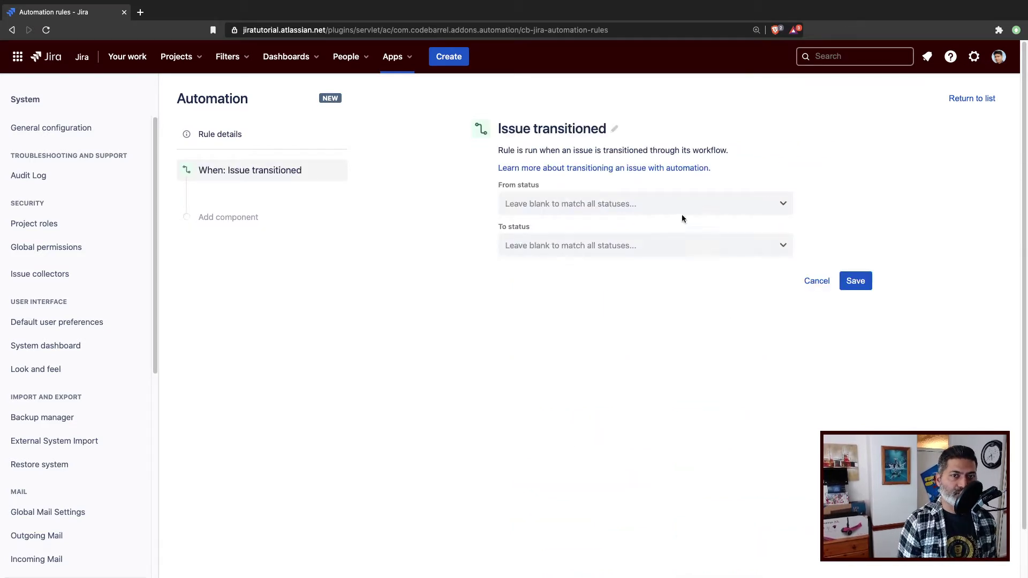
- Set the trigger's destination status to On Hold, leaving the source status blank, and save the trigger
click(659, 250)
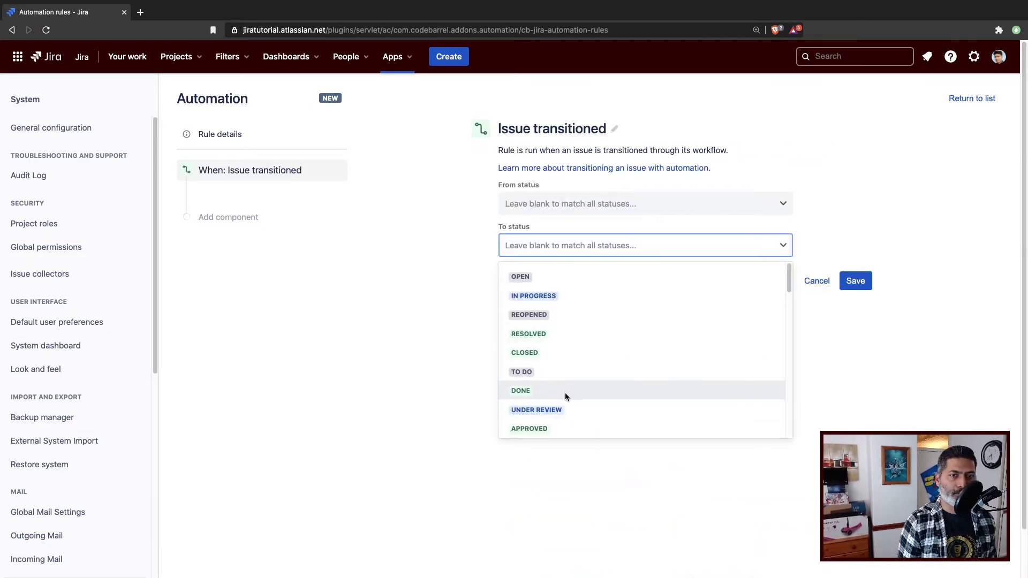
scroll(565, 396, down, 5)
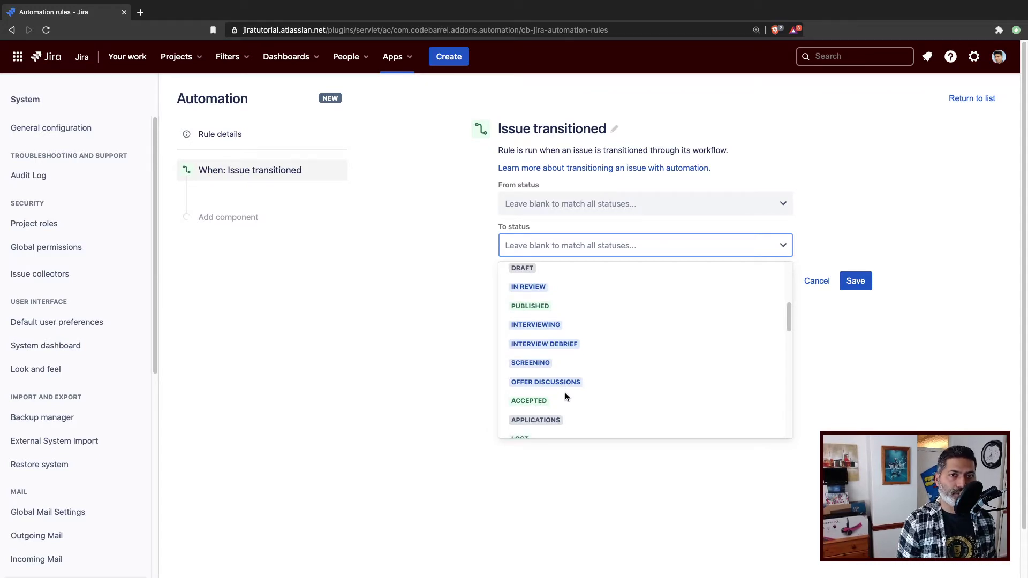
scroll(565, 397, down, 2)
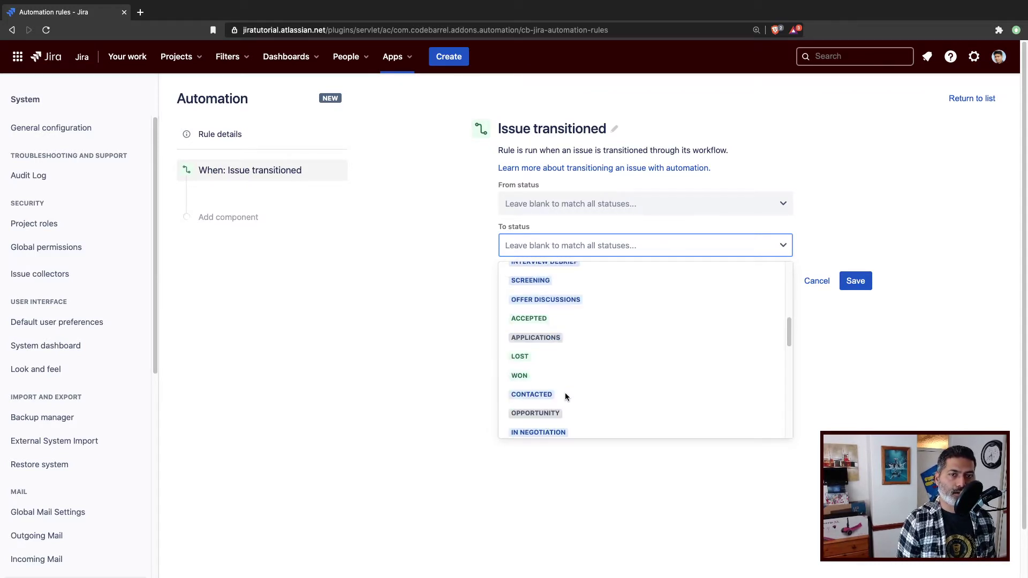
scroll(566, 396, down, 5)
scroll(566, 397, down, 3)
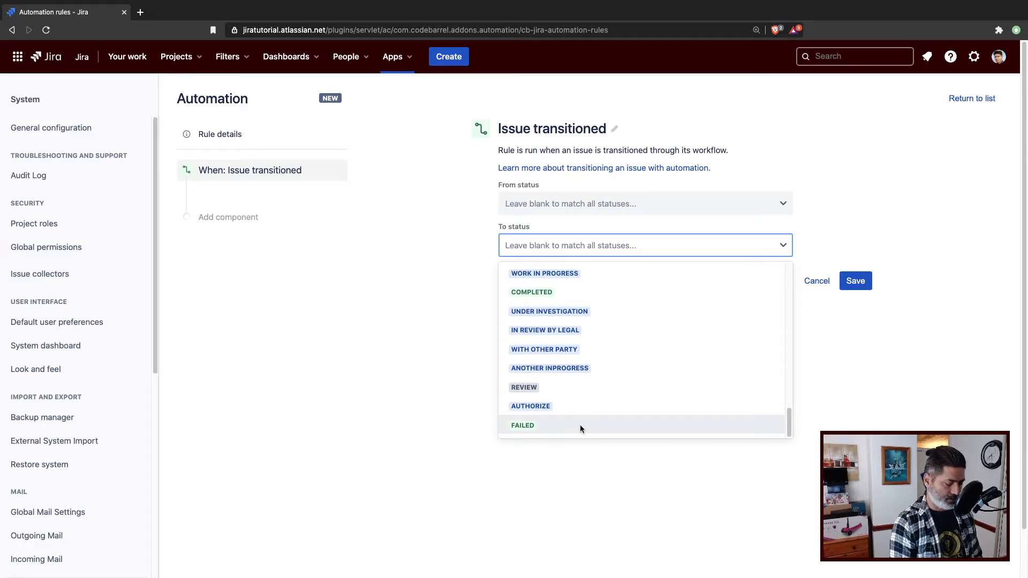
text(on h)
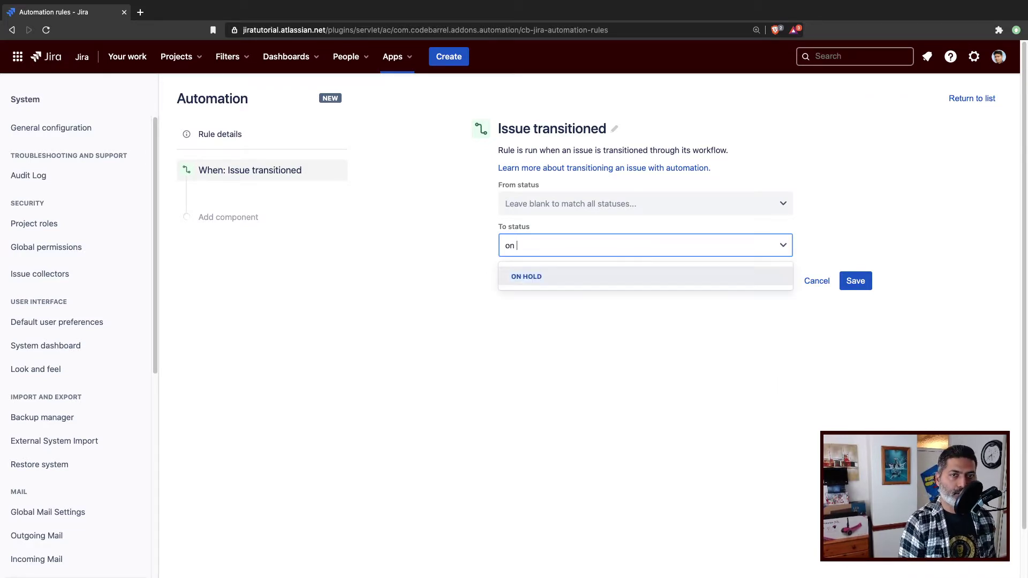
key(Return)
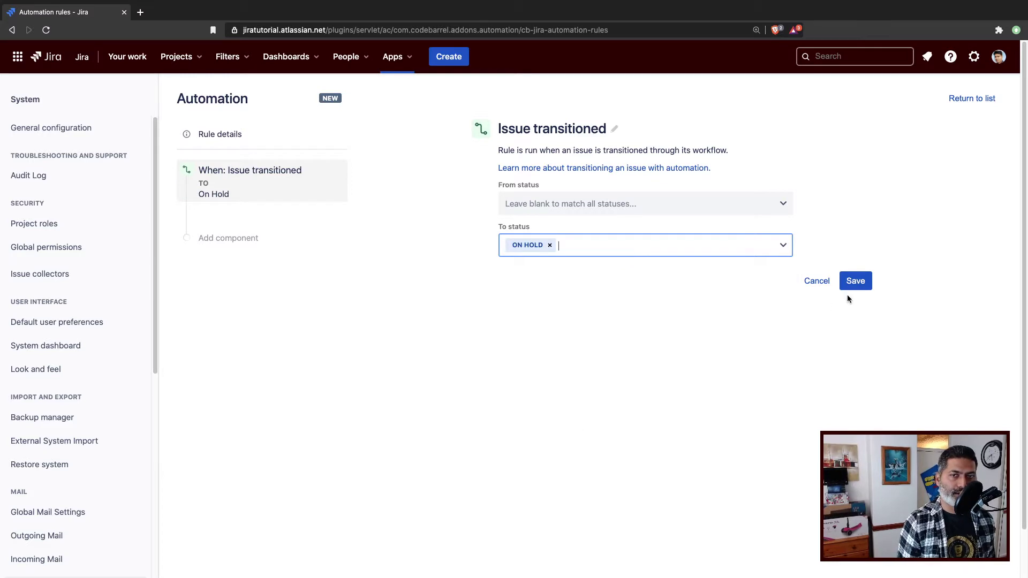
click(855, 280)
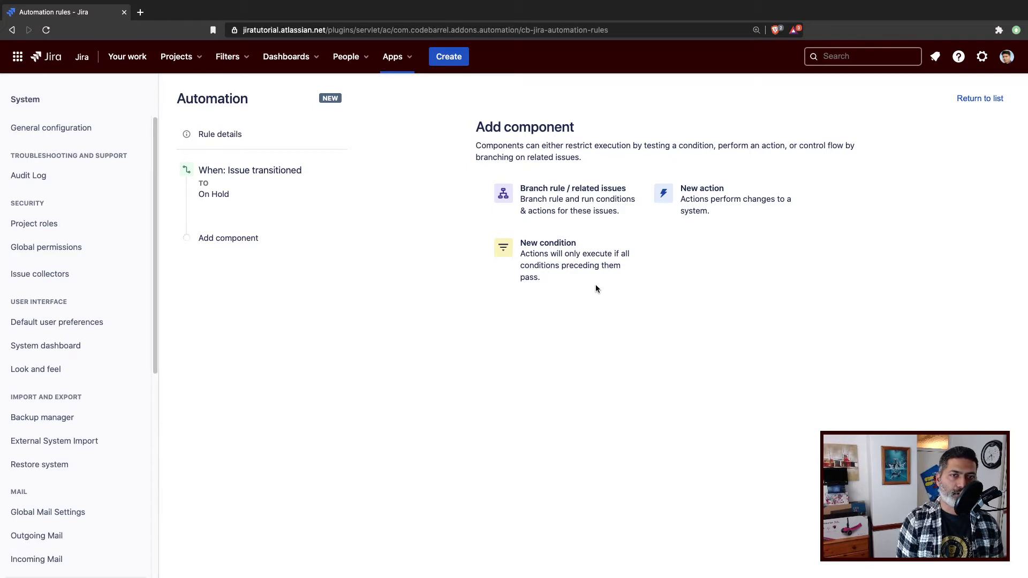
- Add an If / else block after the trigger and give its If block an Issue fields condition
click(574, 268)
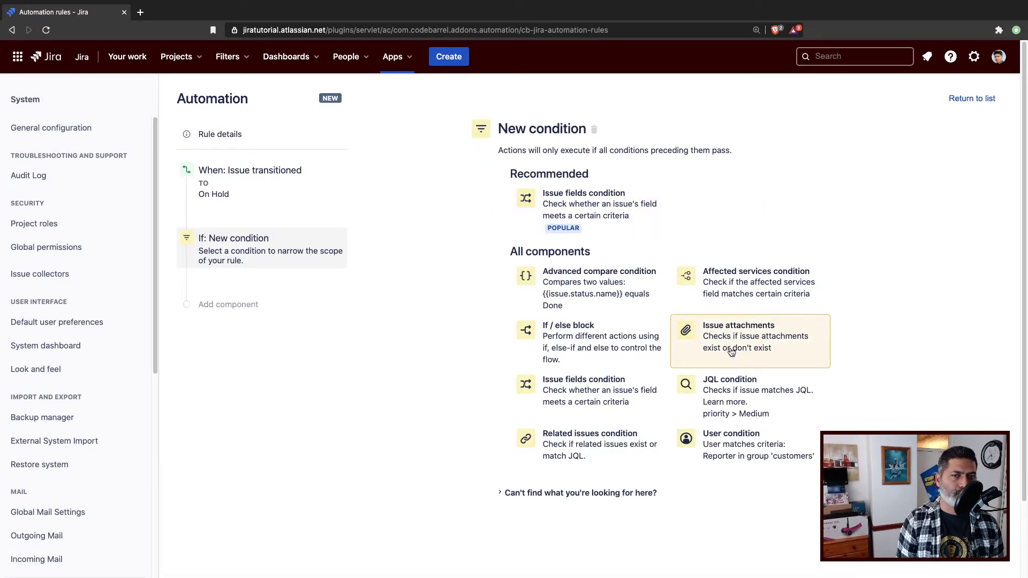
click(574, 348)
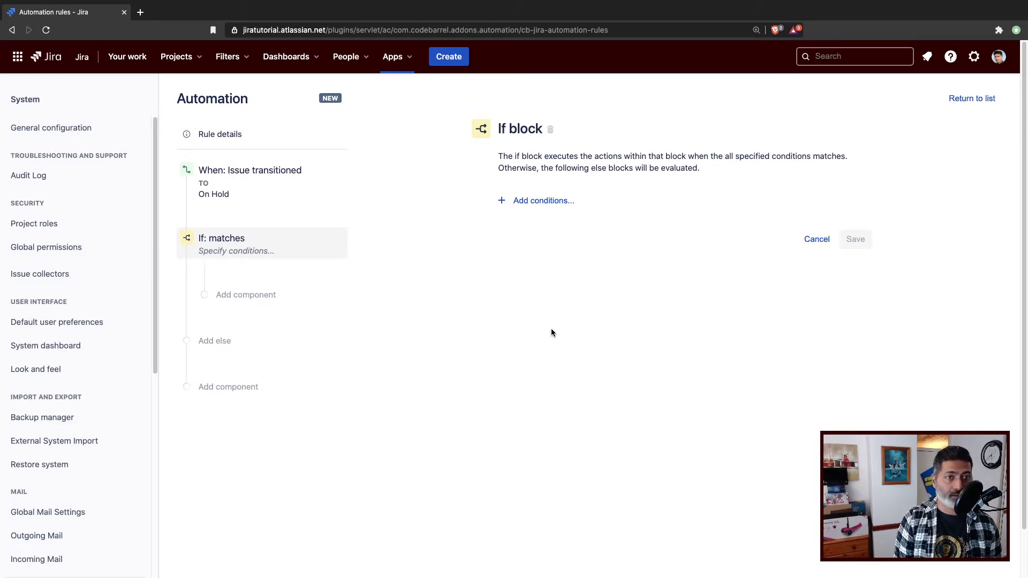
click(539, 203)
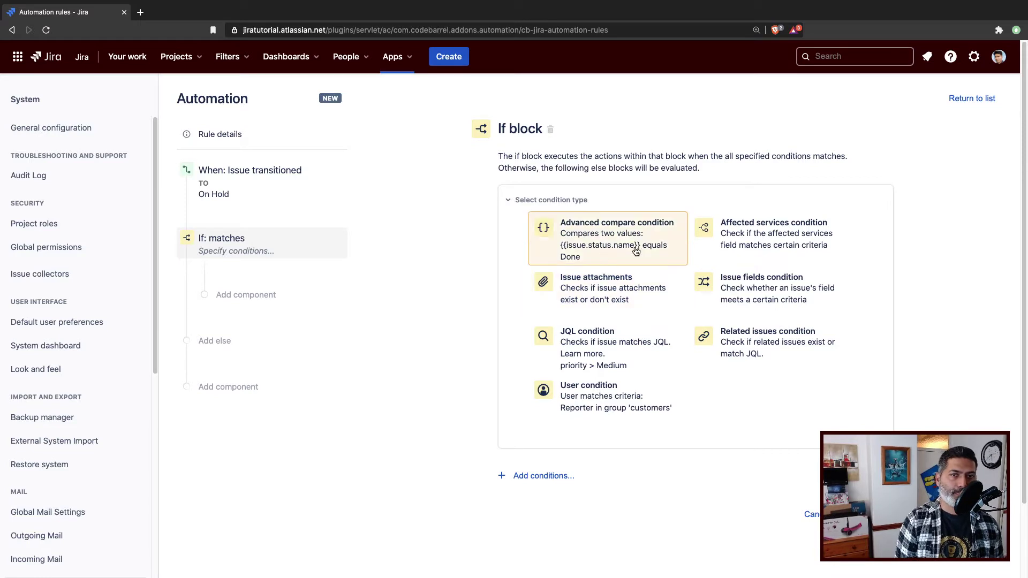
click(754, 292)
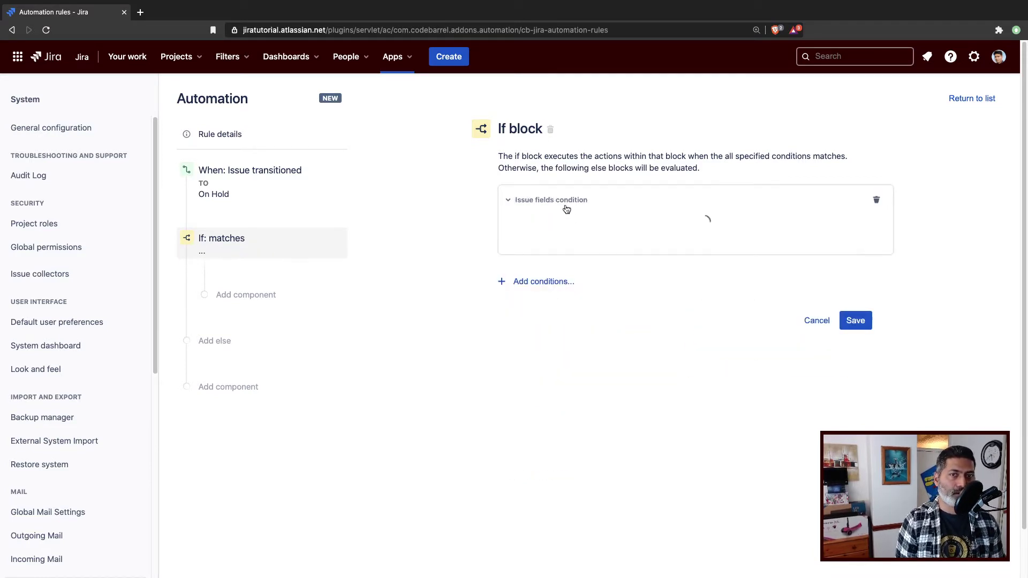
- Make the condition check that the Labels field contains any of Admin, and save the If block
click(610, 257)
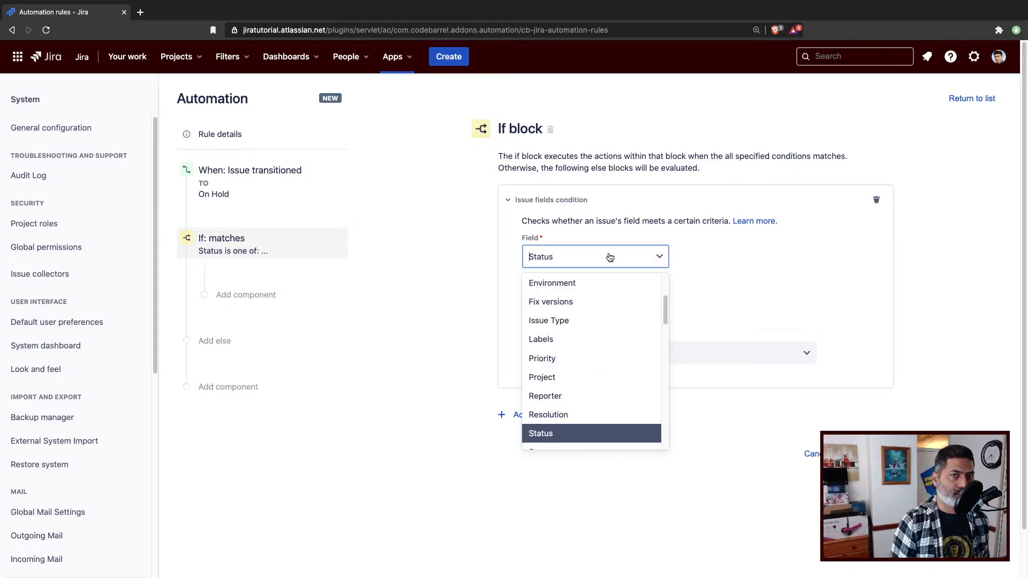
text(lab)
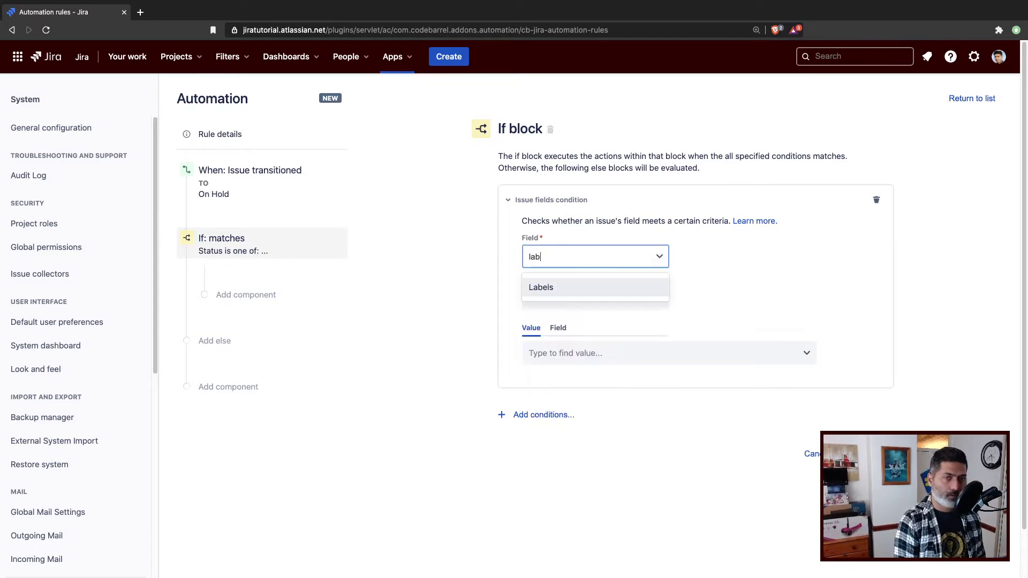
key(Return)
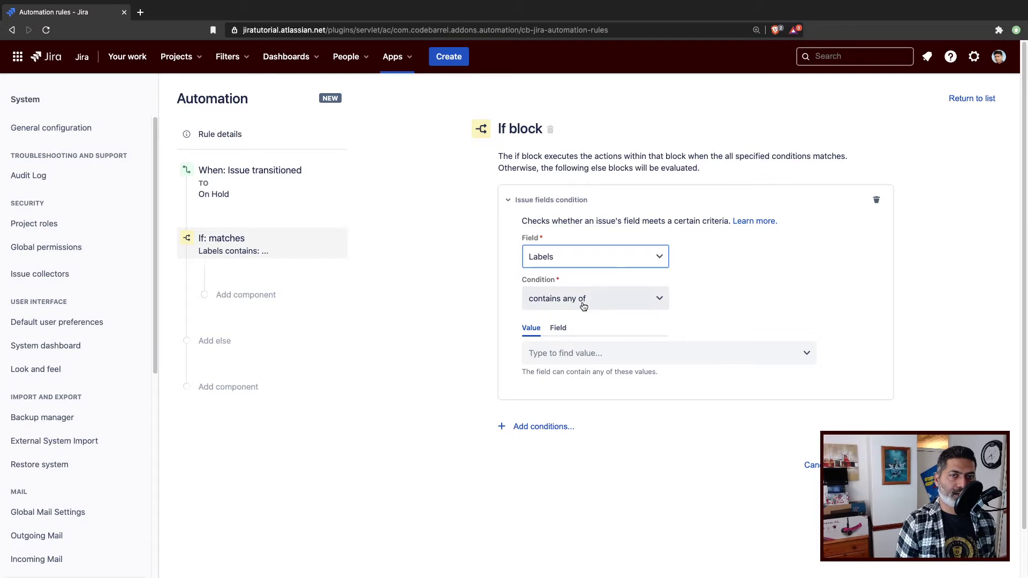
click(583, 354)
click(570, 386)
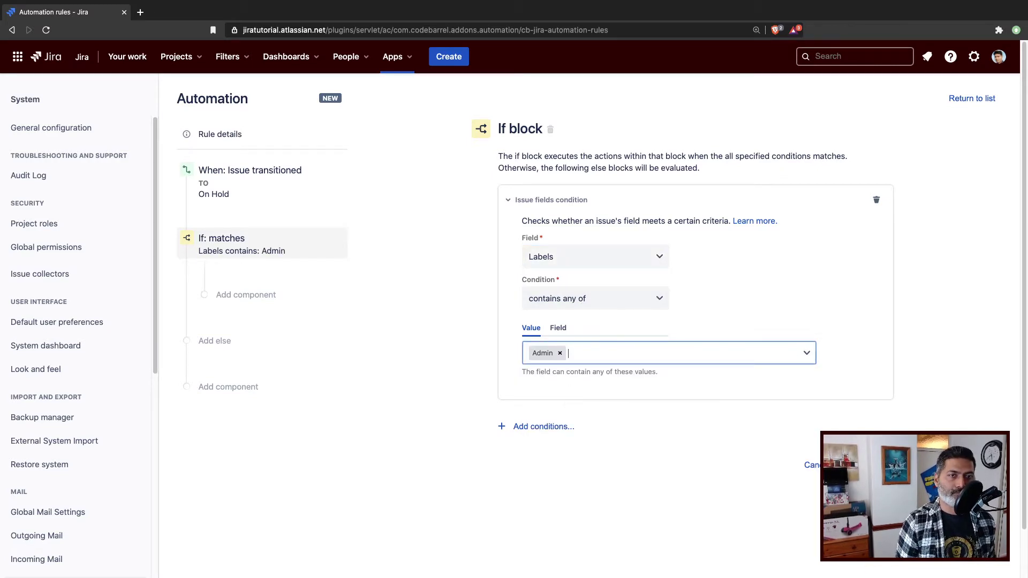
click(246, 295)
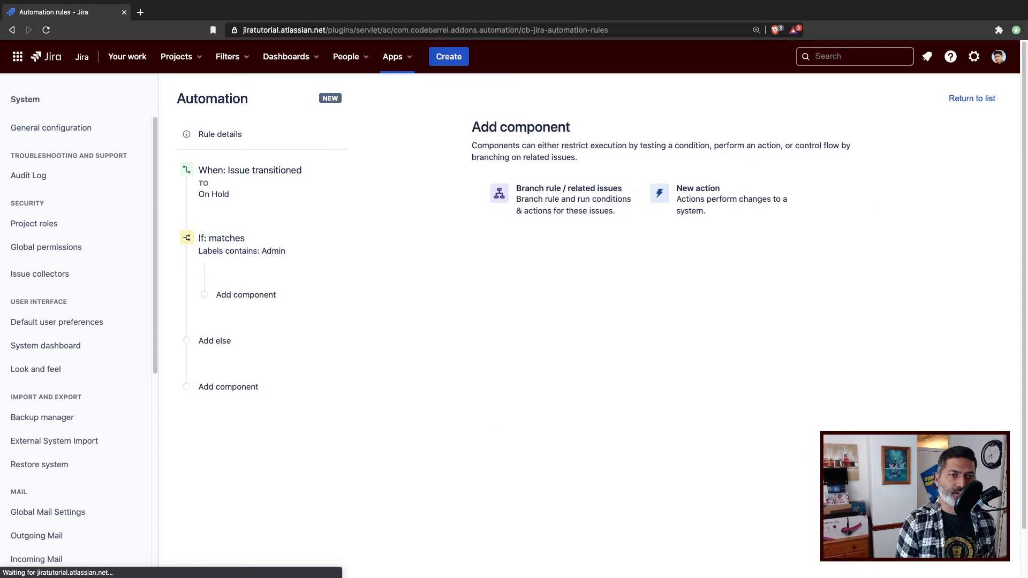
click(264, 300)
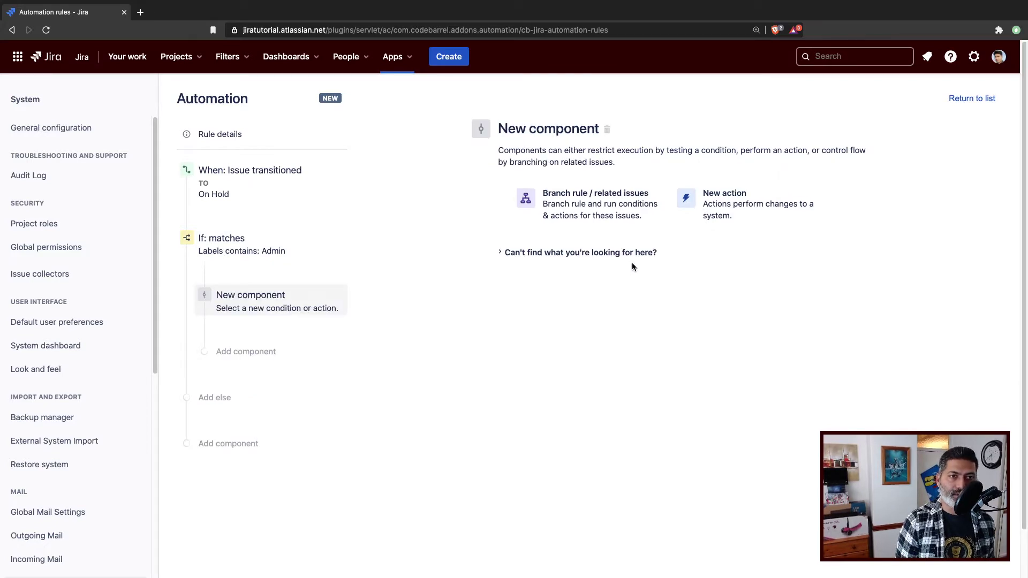
click(718, 214)
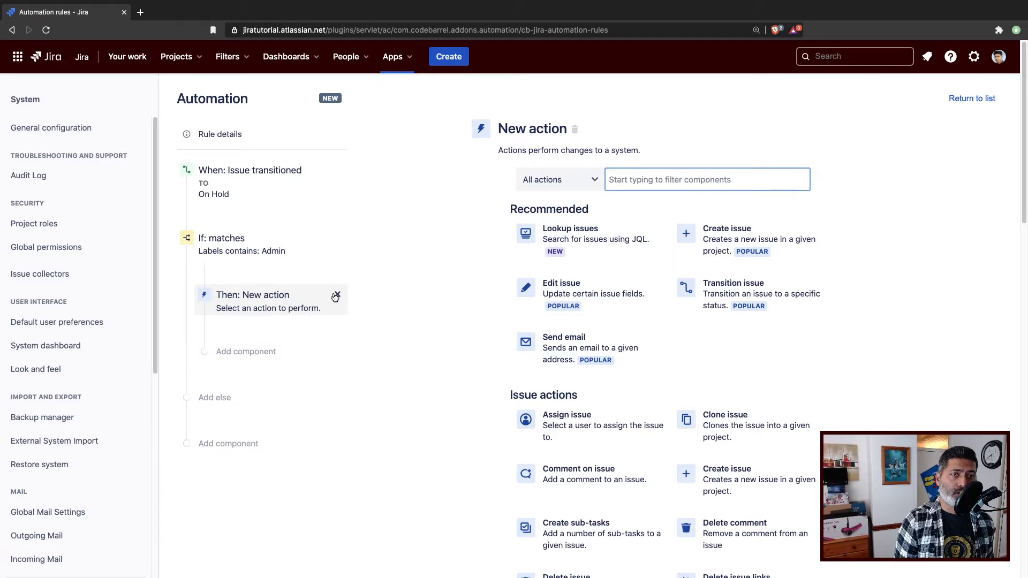
click(336, 296)
- Add a Comment on issue action inside the If block and expand its extra options and the help on accessing issue data
click(253, 301)
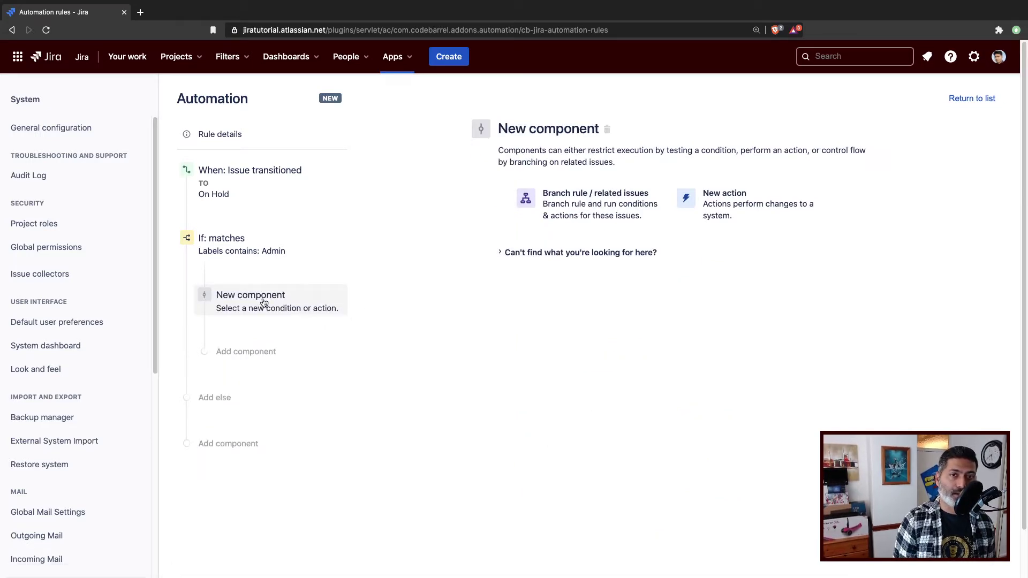
click(754, 213)
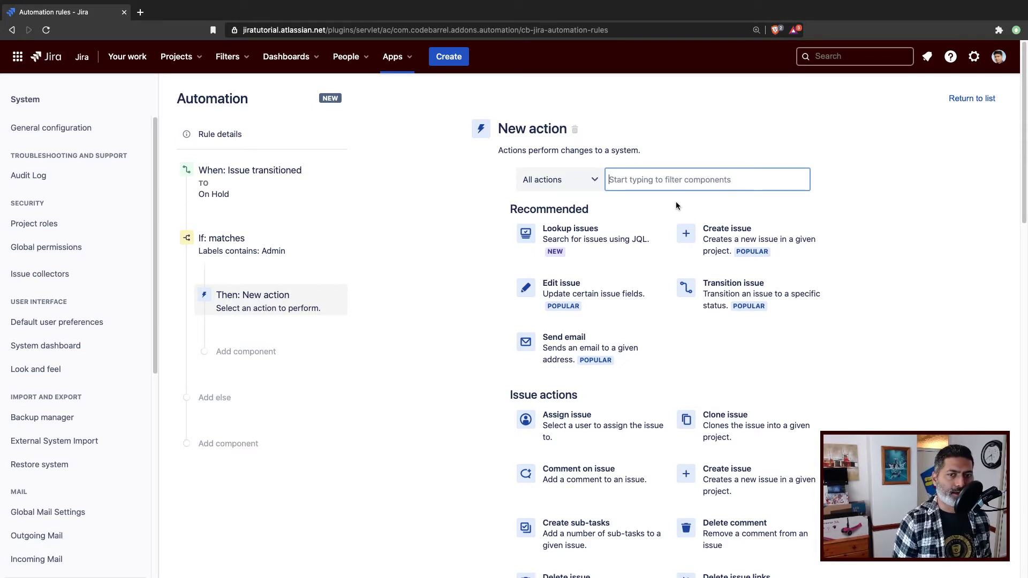
click(591, 482)
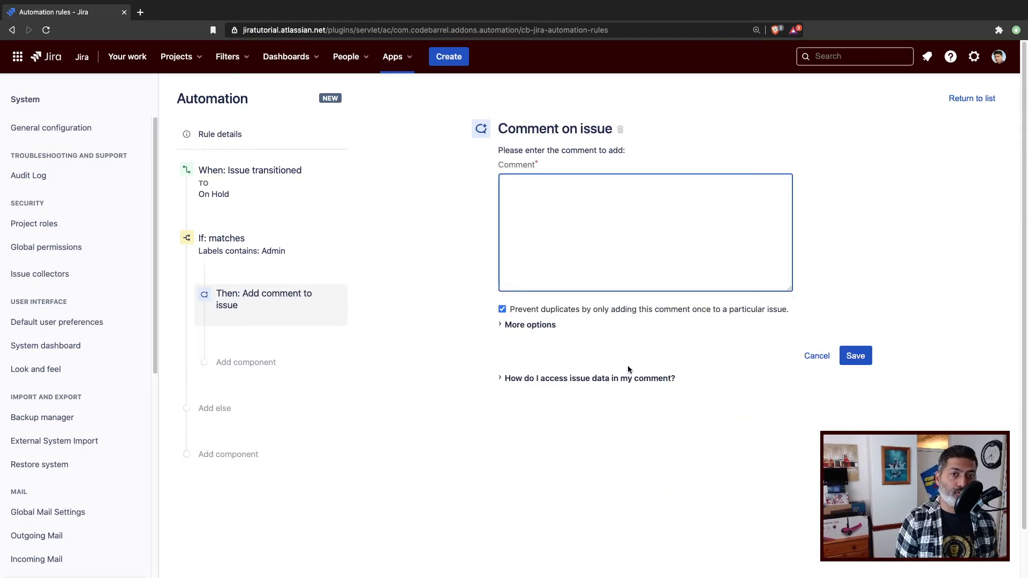
click(530, 325)
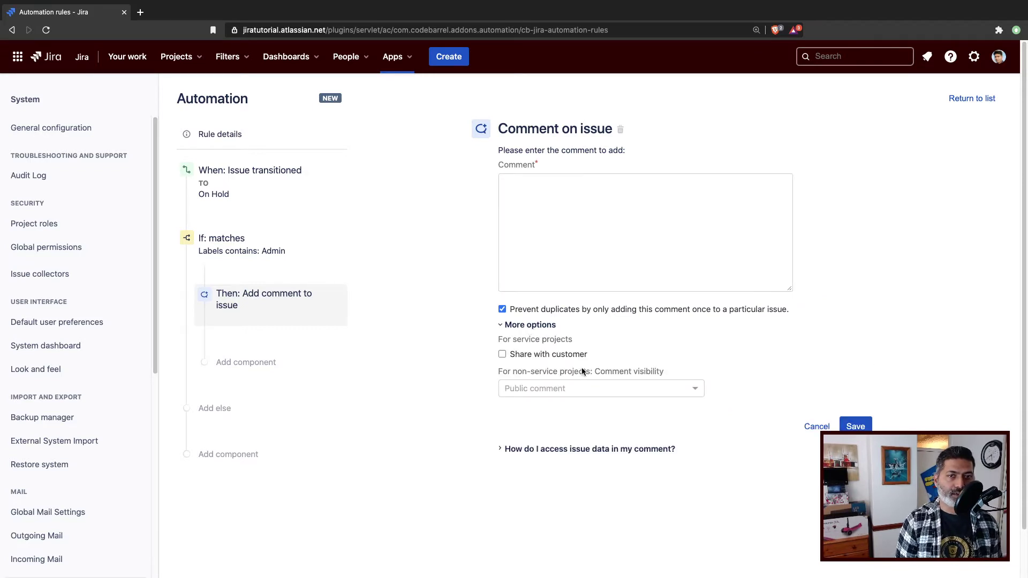
click(604, 453)
scroll(679, 332, down, 1)
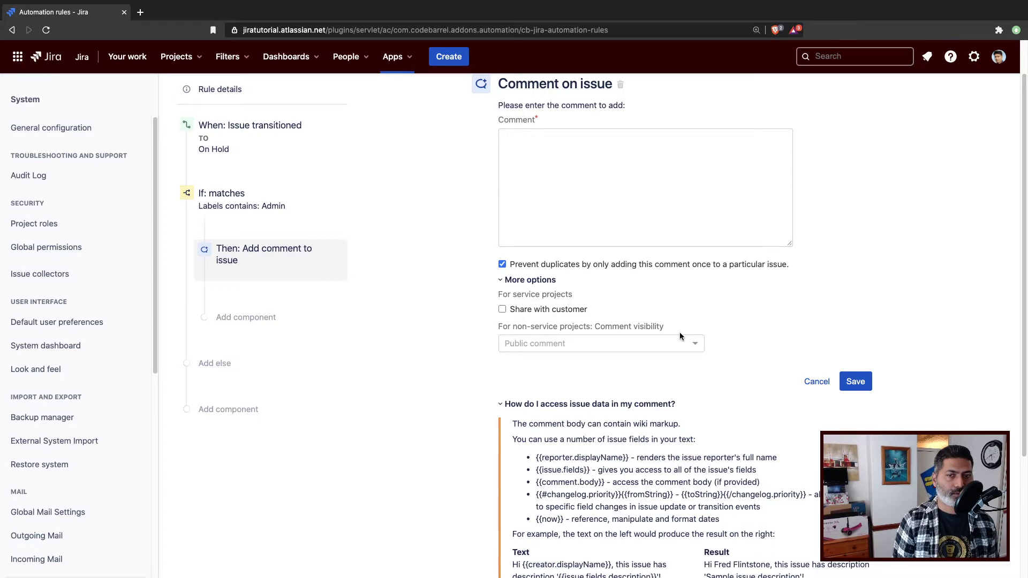
- Enter "Label is admin." as the action's comment text, followed by a blank line
click(590, 144)
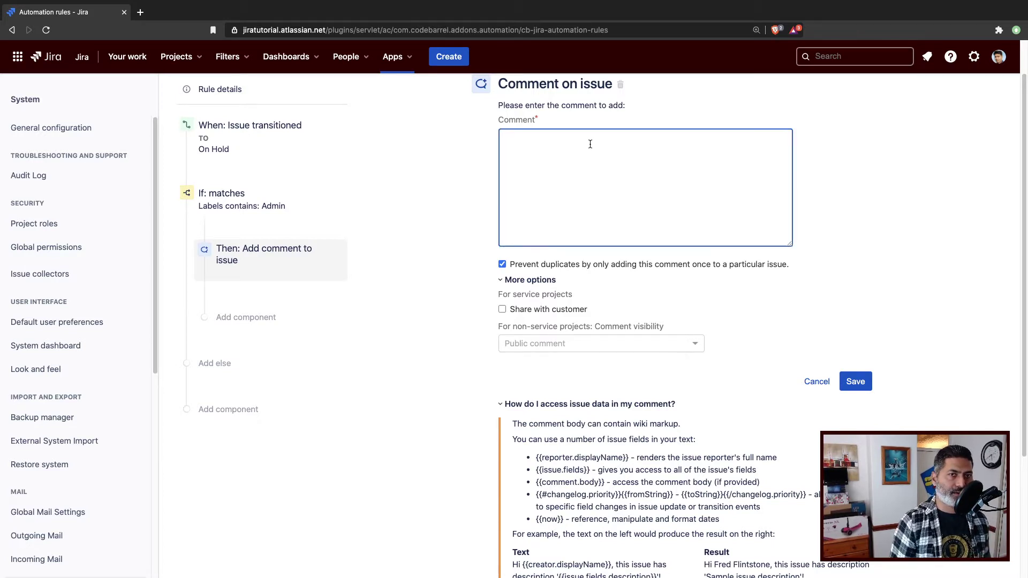
text(a)
key(BackSpace)
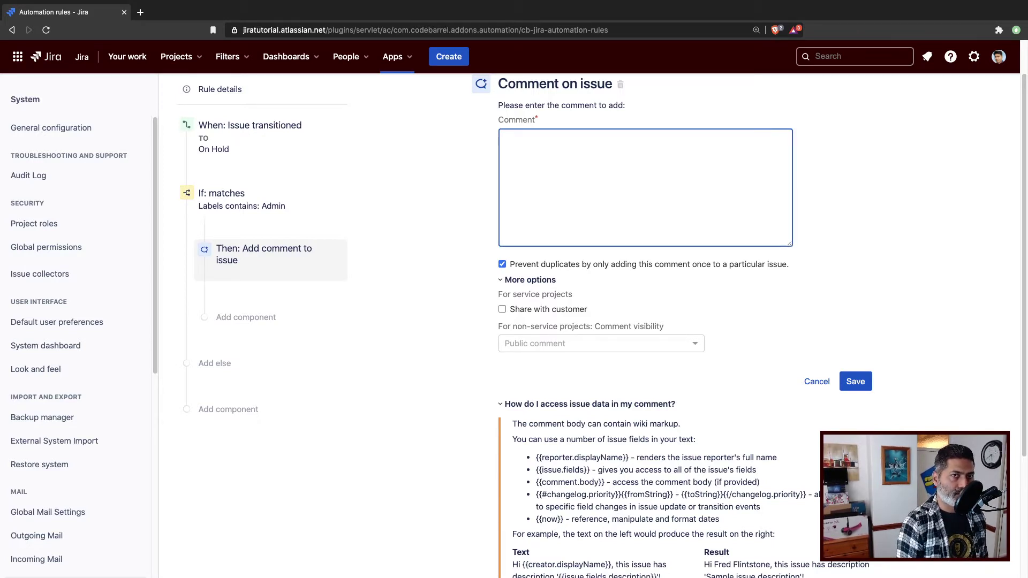
text(Label)
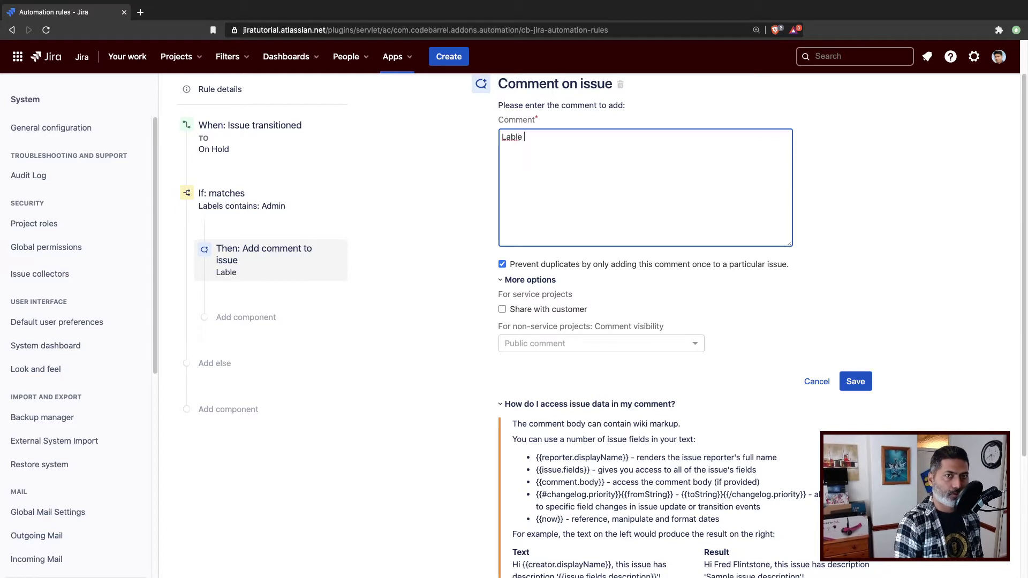
key(BackSpace)
key(BackSpace)
text(el is admin)
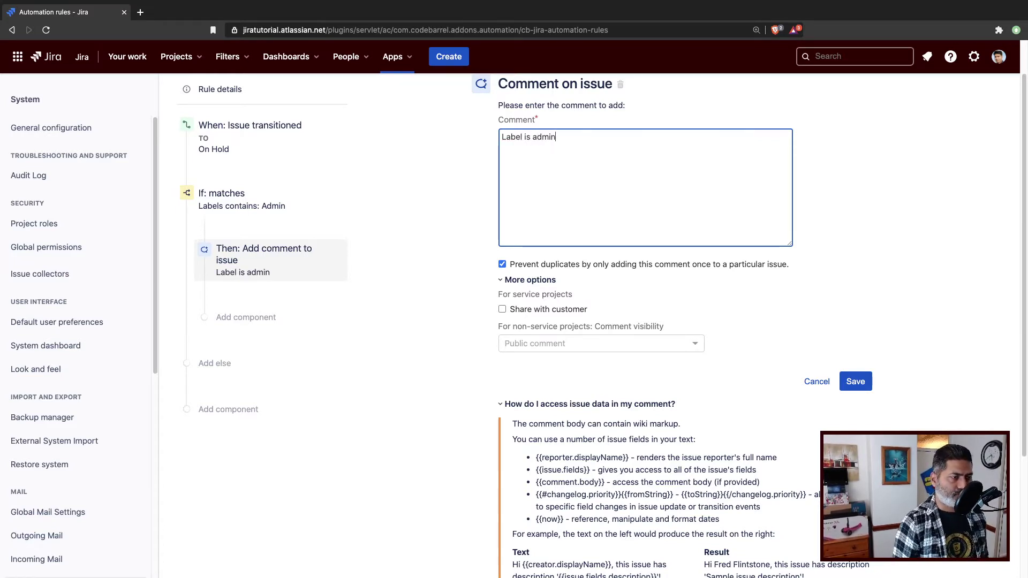
text(.)
key(Return)
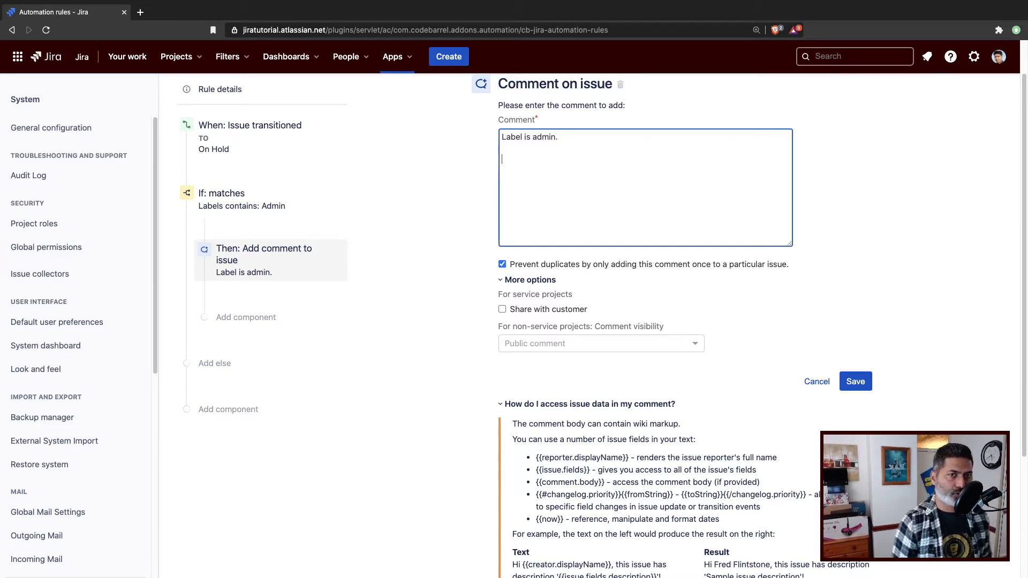
scroll(613, 171, down, 3)
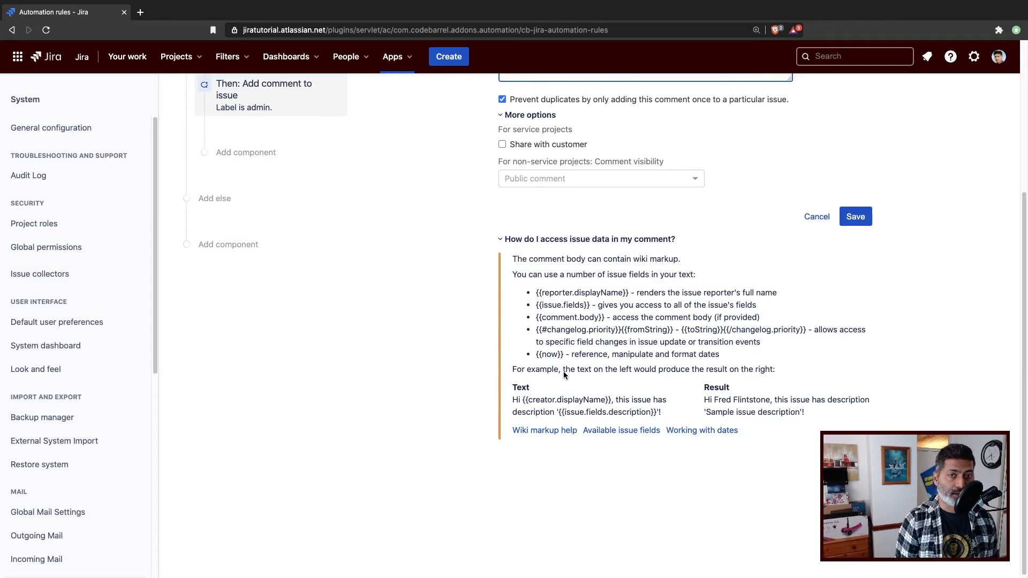
scroll(565, 376, up, 1)
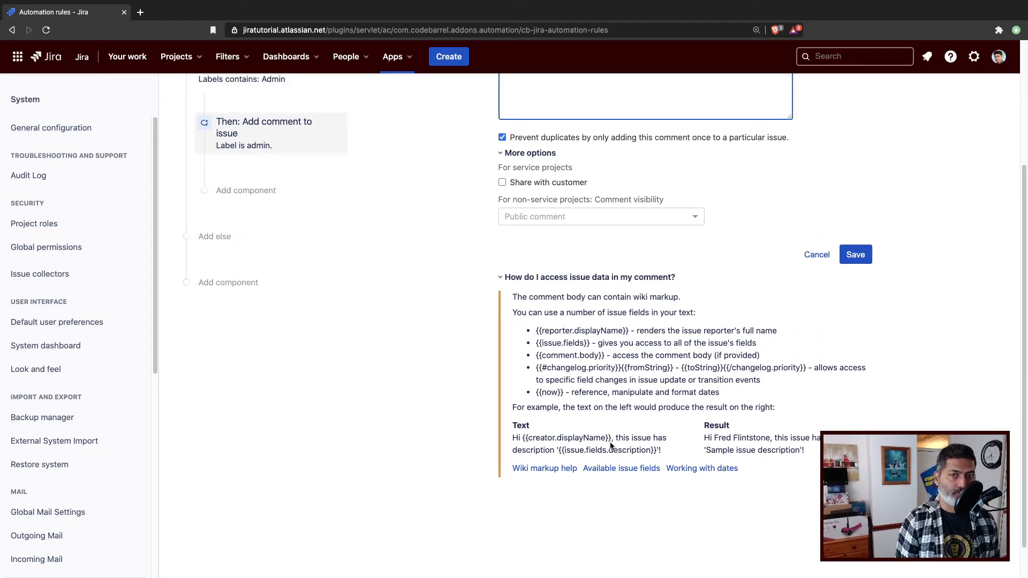
scroll(599, 439, up, 4)
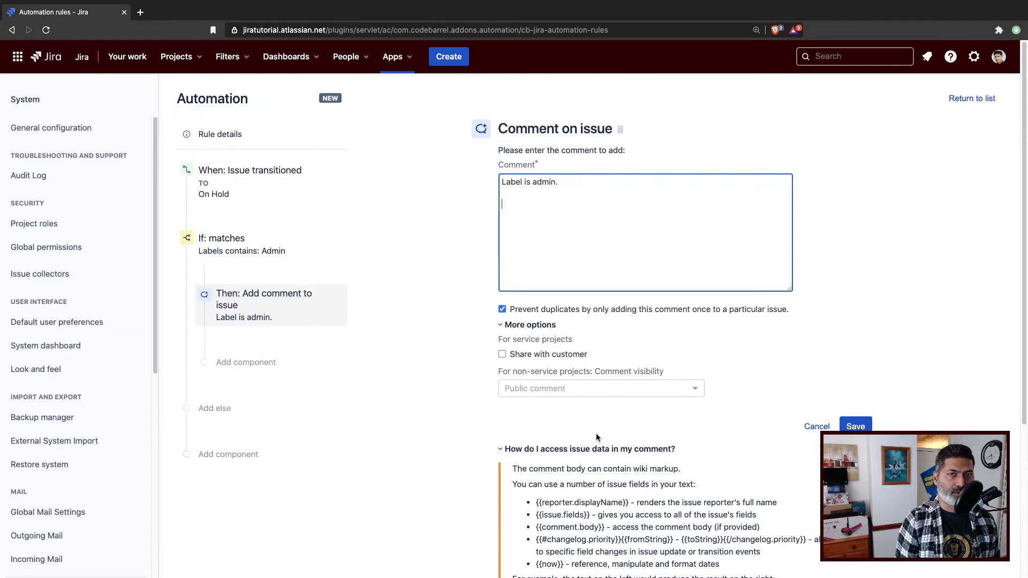
double_click(549, 183)
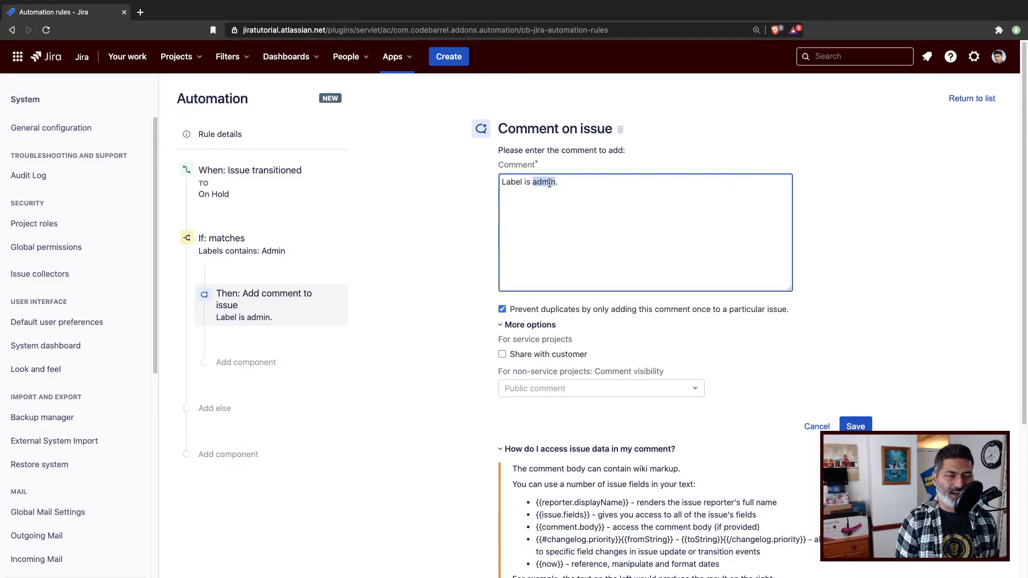
click(550, 202)
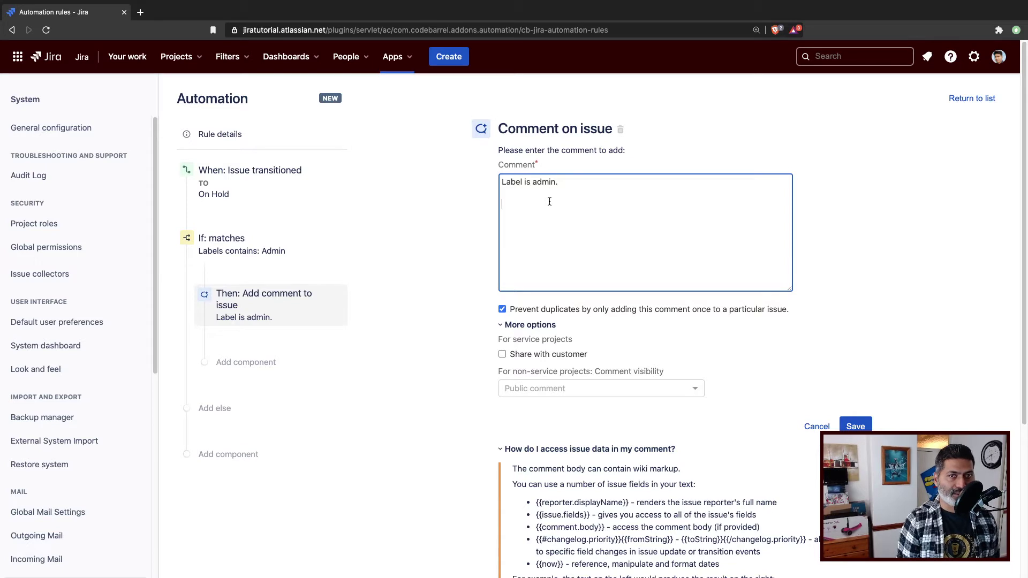
- Open the Available issue fields documentation from the comment help and switch to that page
scroll(550, 202, down, 1)
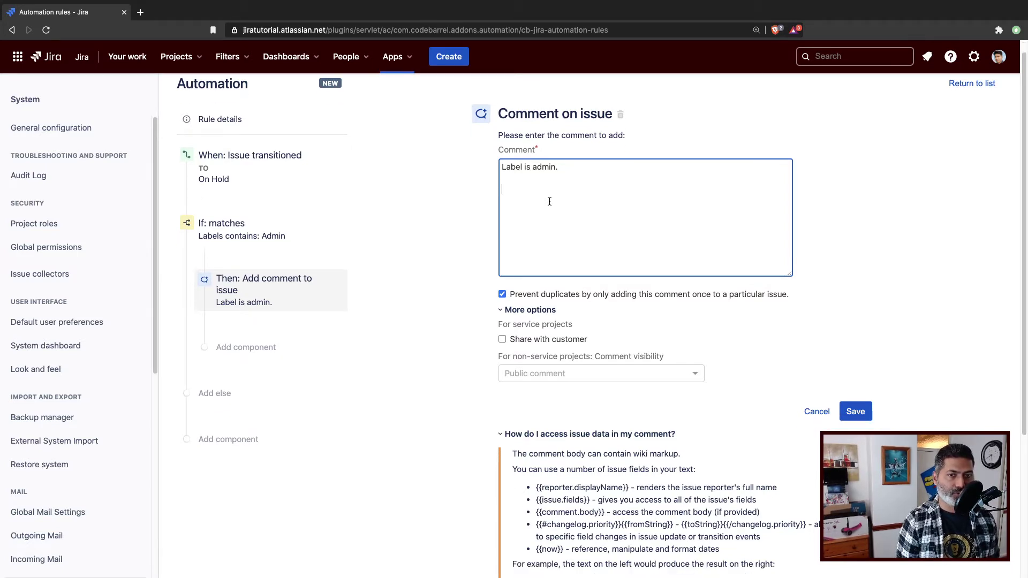
scroll(550, 201, down, 5)
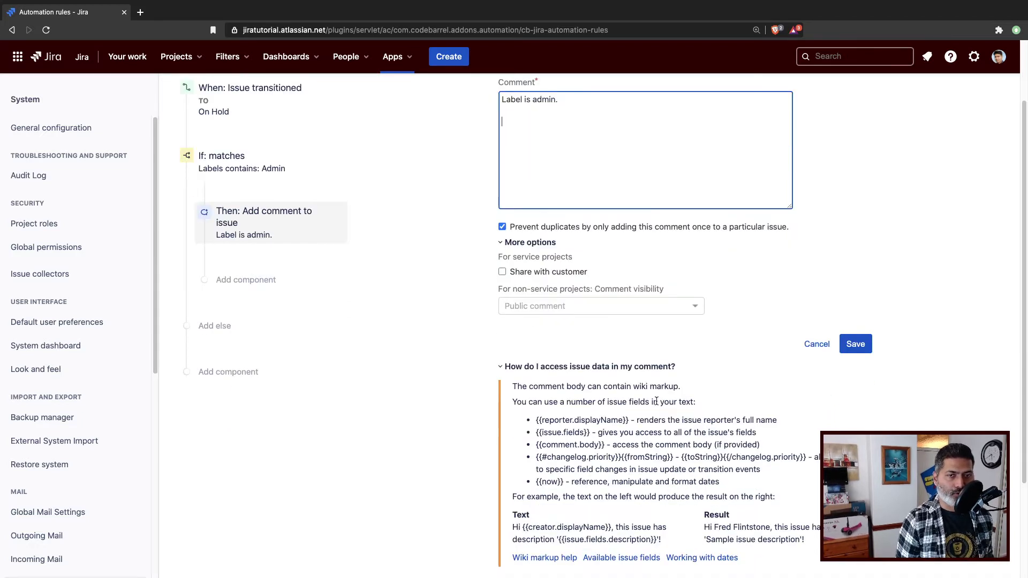
scroll(655, 398, down, 1)
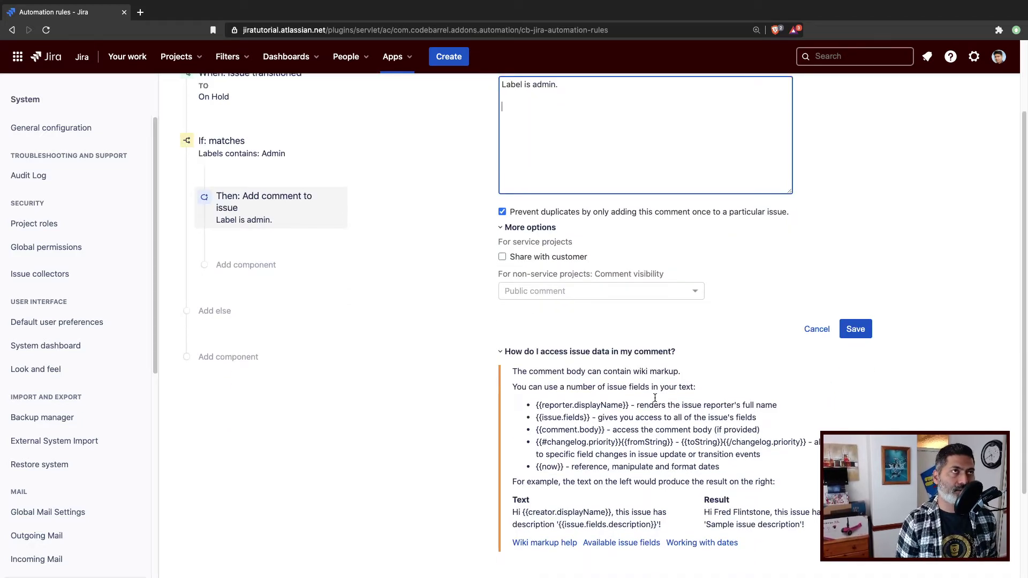
click(635, 547)
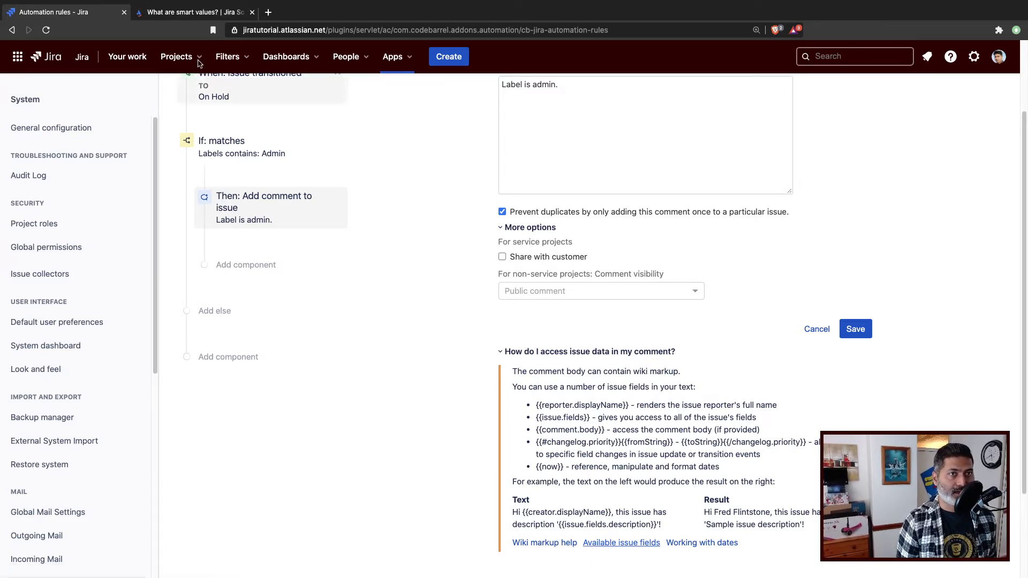
click(196, 15)
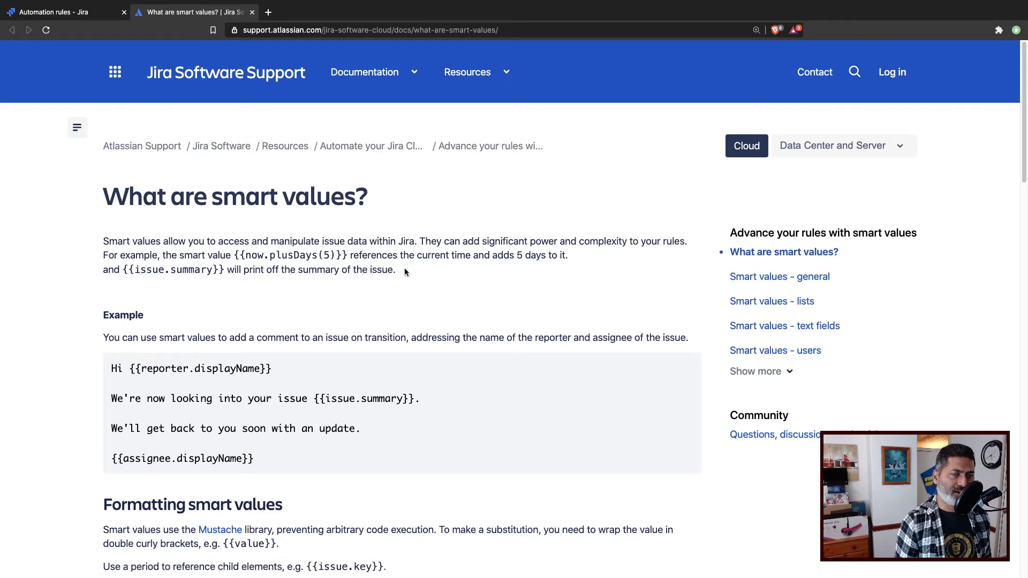
- Search the "What are smart values?" page for "label" and look through its sections on finding a smart value
key(super+f)
text(label)
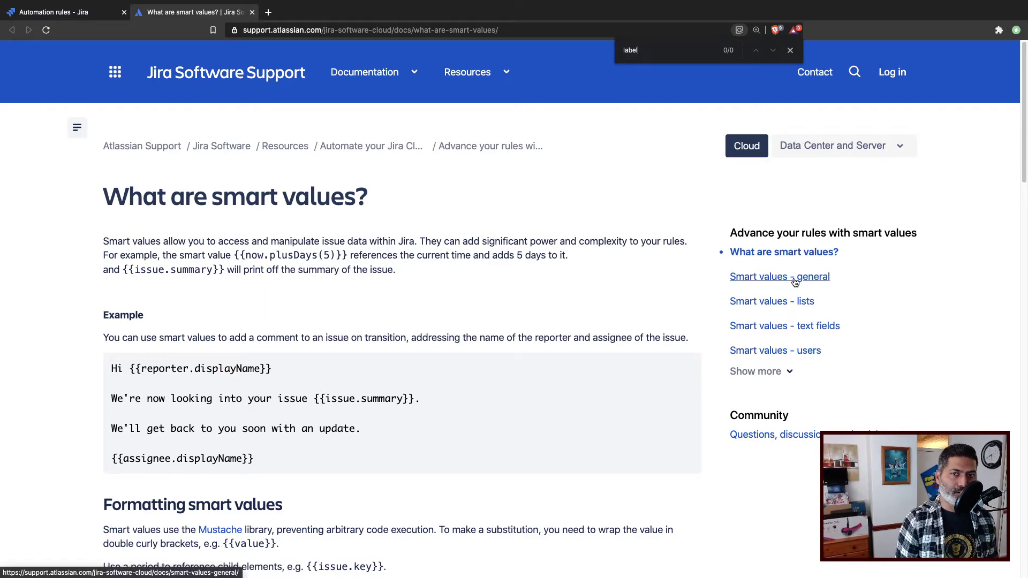
scroll(428, 345, down, 20)
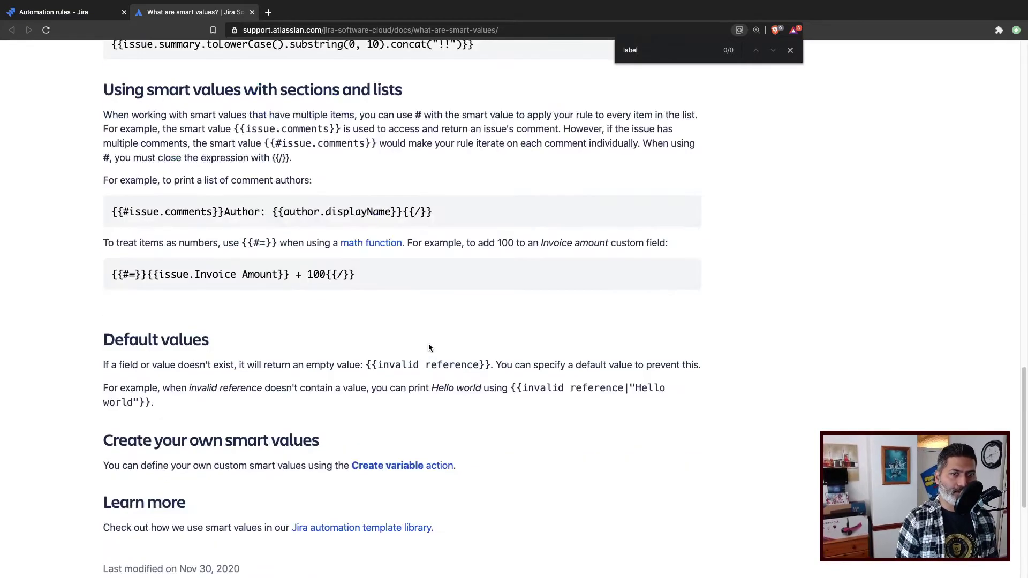
scroll(429, 347, up, 20)
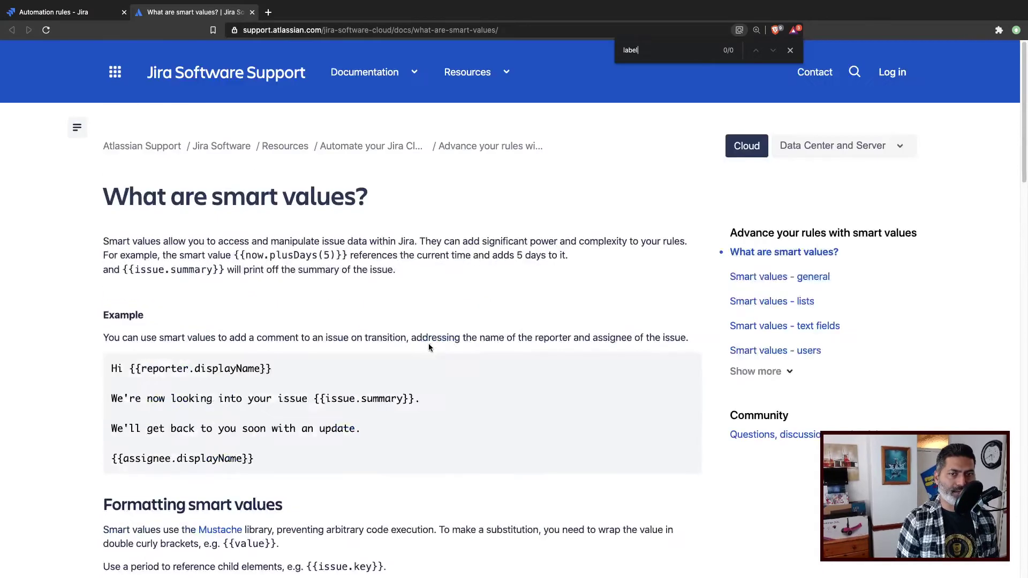
scroll(428, 347, down, 6)
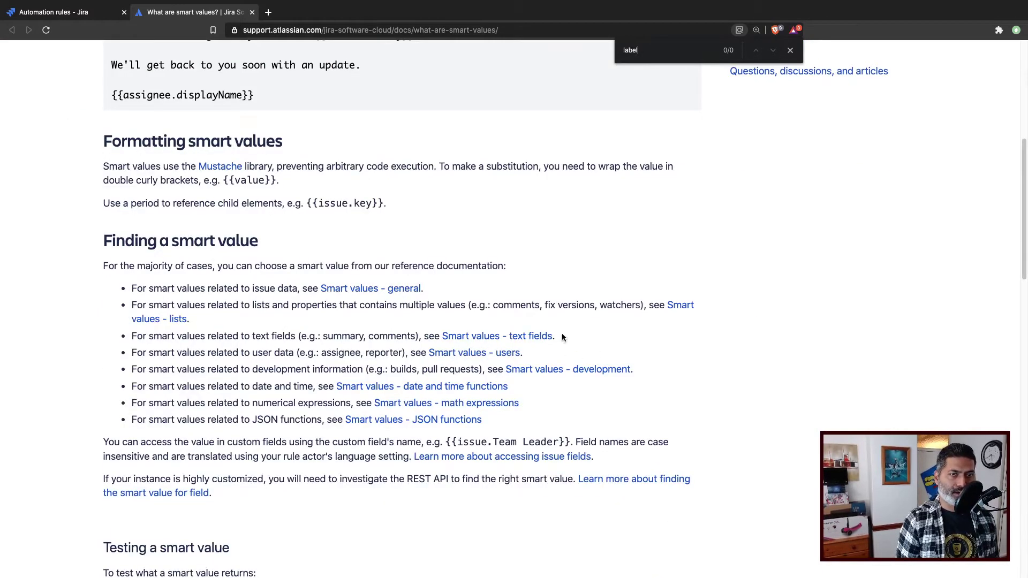
scroll(637, 297, up, 7)
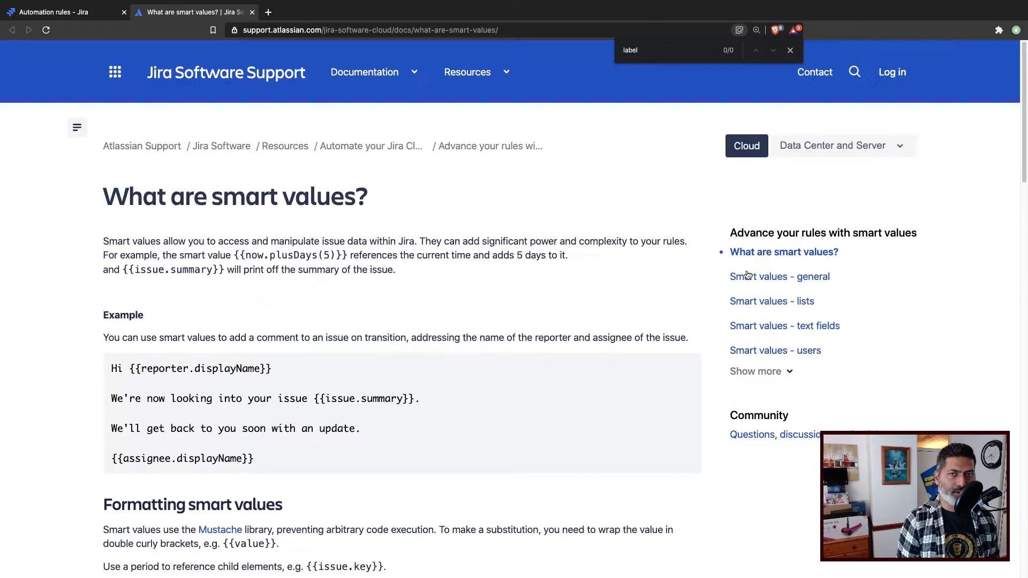
- Open the "Smart values - general" page and look through its matches for "label"
click(788, 276)
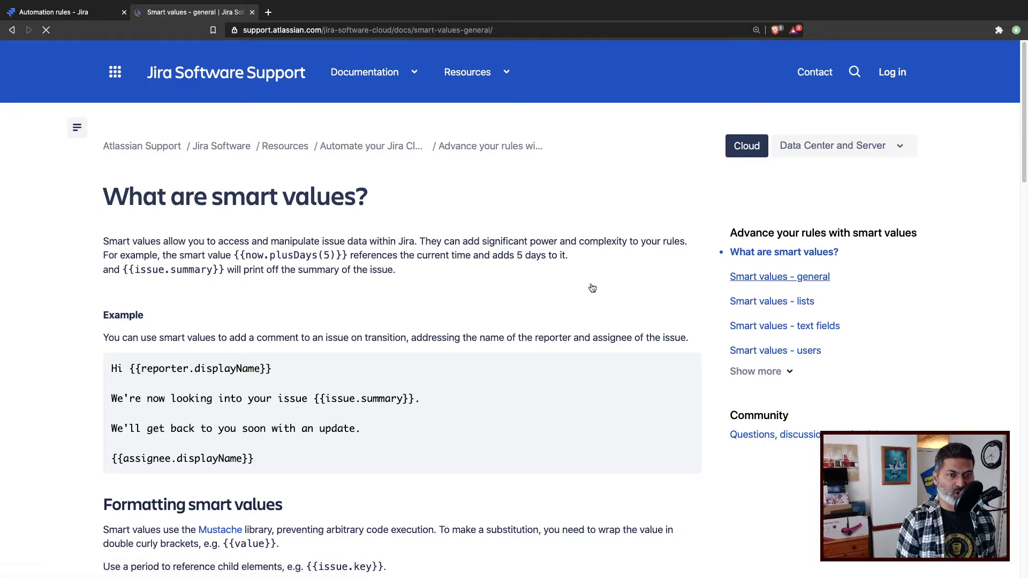
scroll(533, 292, down, 6)
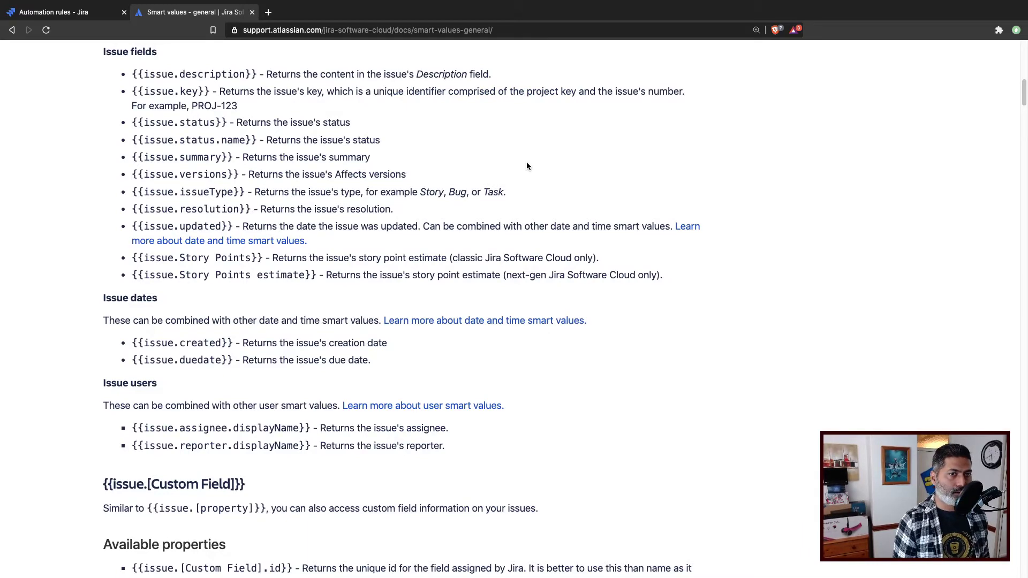
key(ctrl+f)
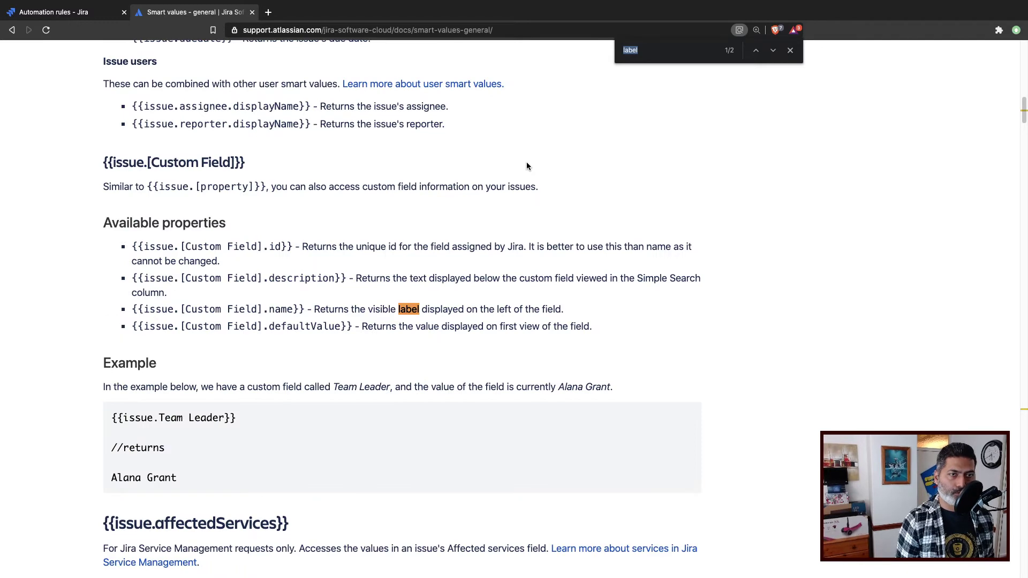
key(Return)
key(Return)
key(Return)
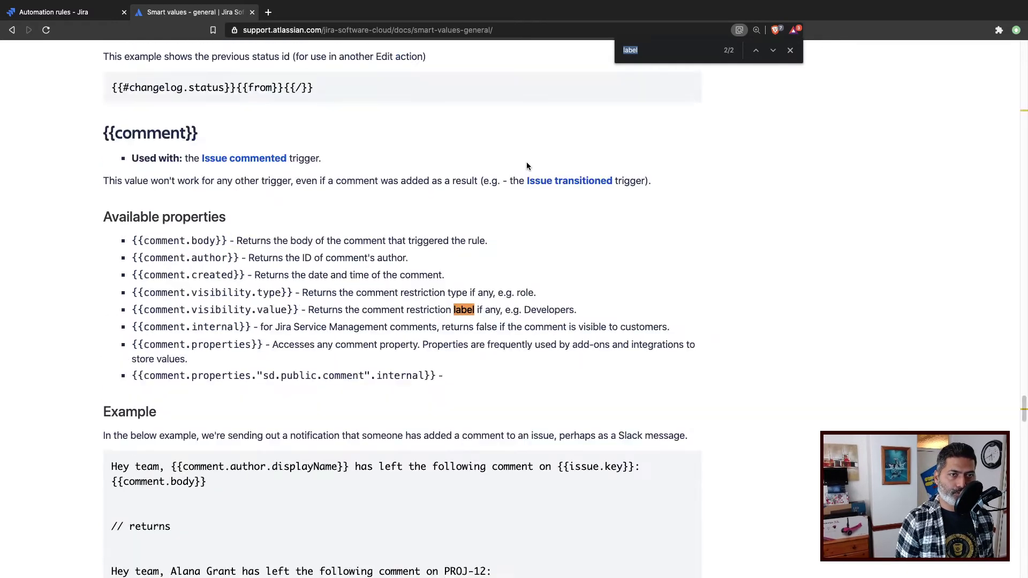
key(Return)
key(Return)
key(Return)
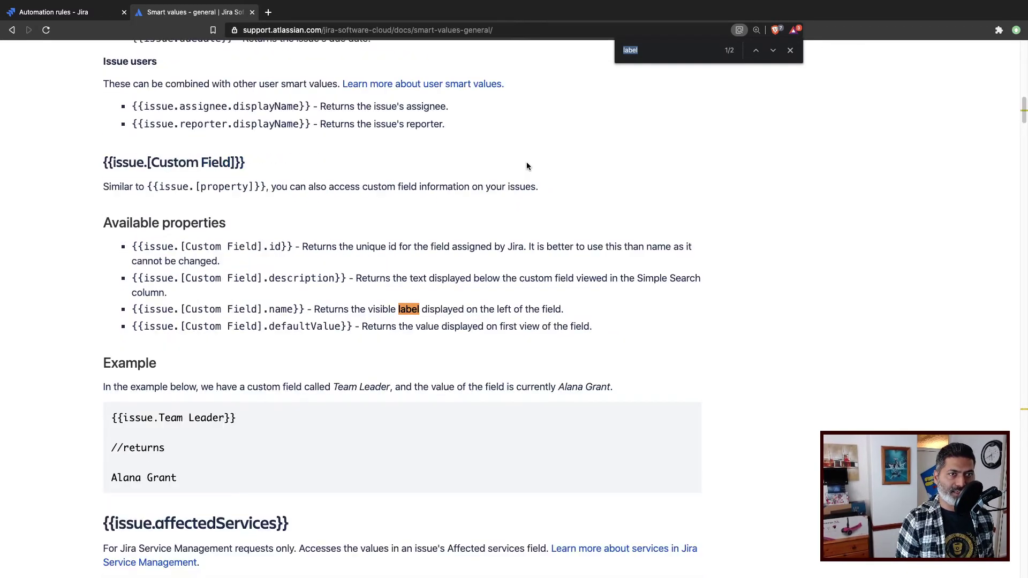
- Expand the full list of smart values topics and look over the related pages
scroll(570, 232, up, 20)
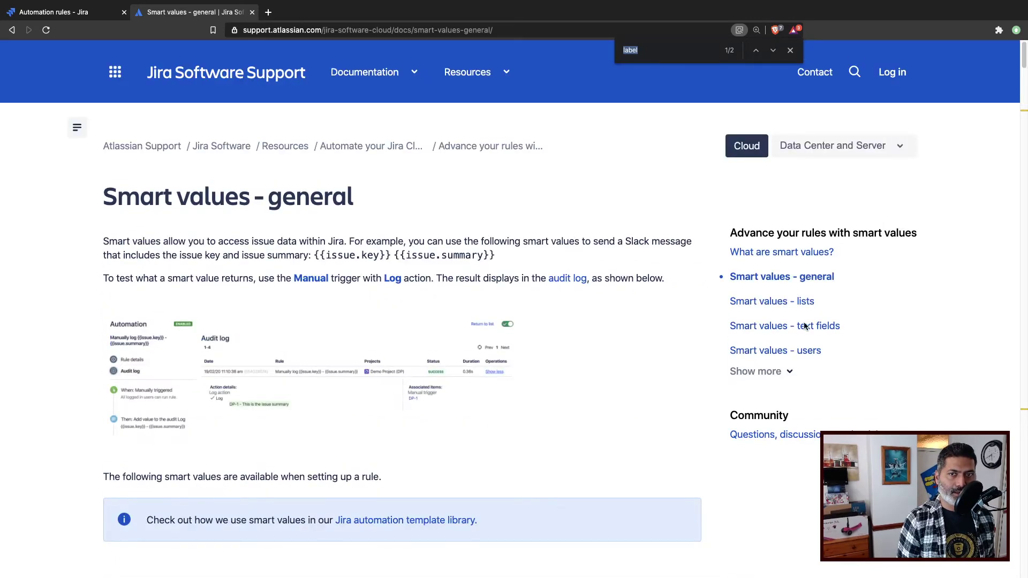
click(780, 375)
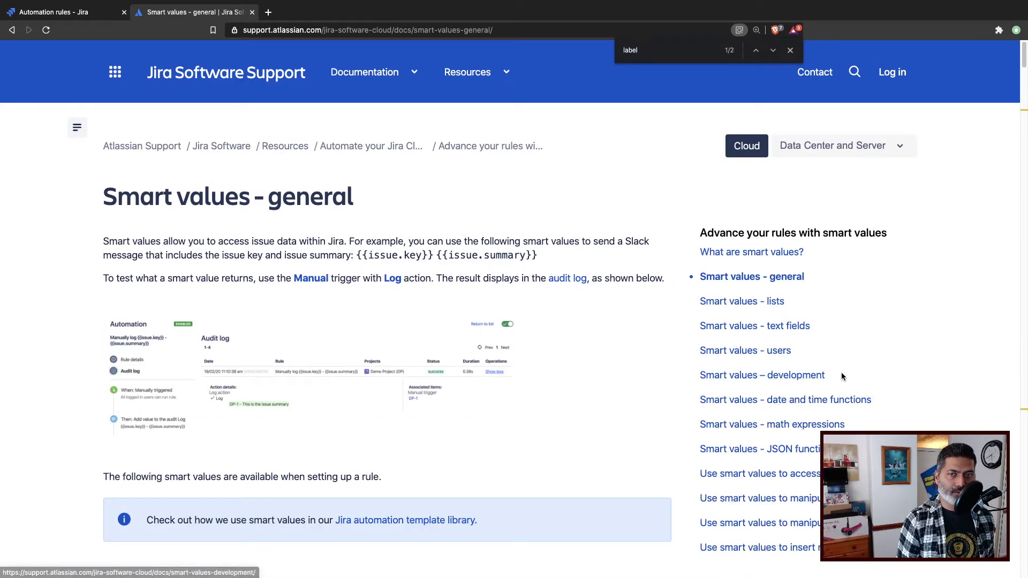
scroll(842, 377, down, 1)
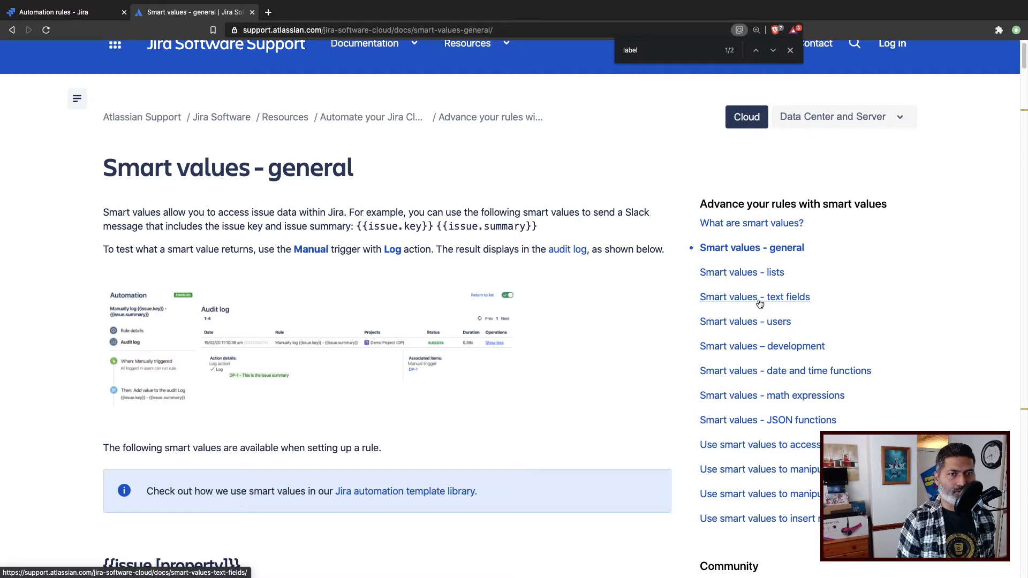
- Return to the automation rule and add an empty {{}} placeholder below "Label is admin." in the comment
click(69, 20)
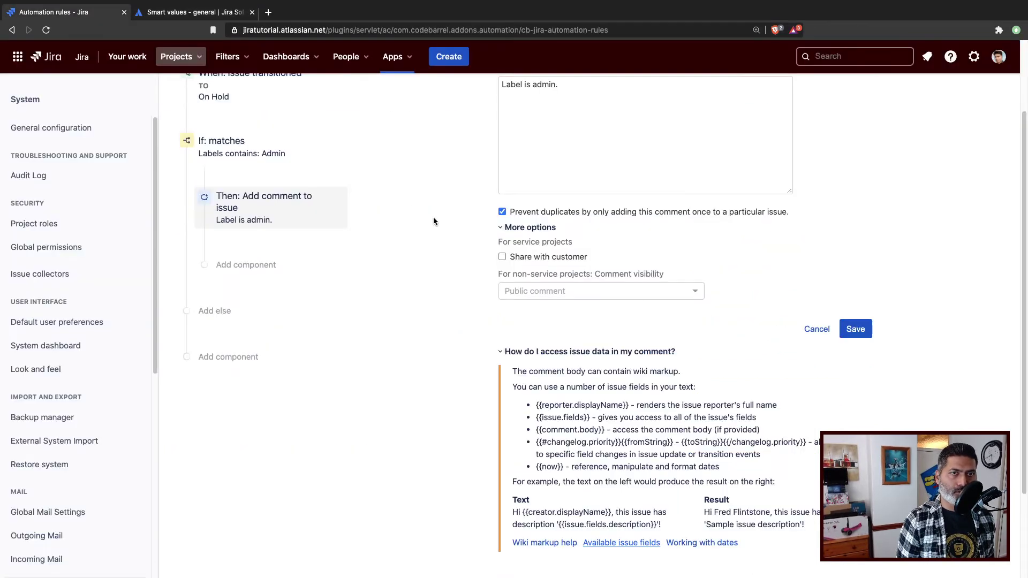
click(608, 105)
key(Return)
key(Return)
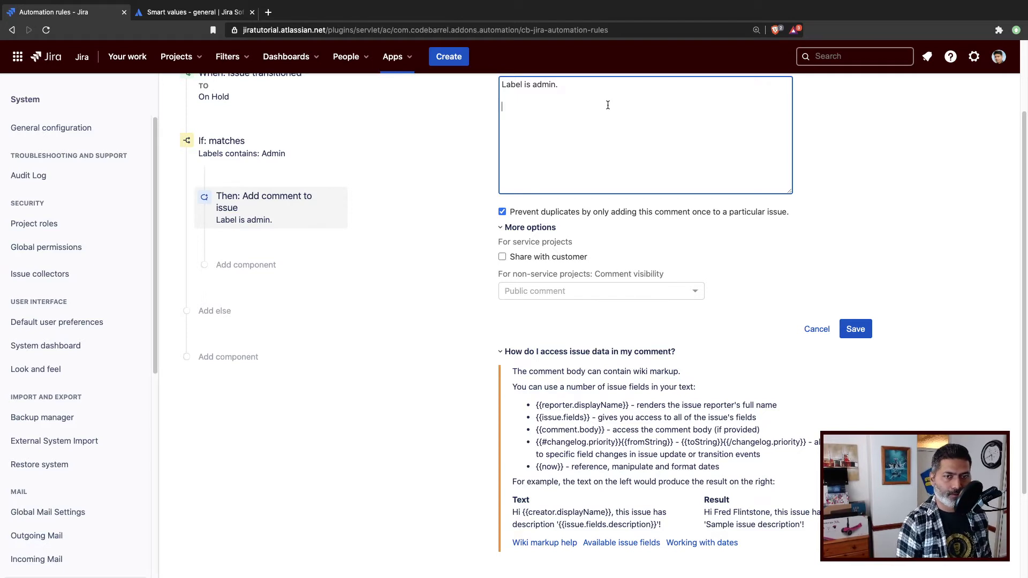
text({{)
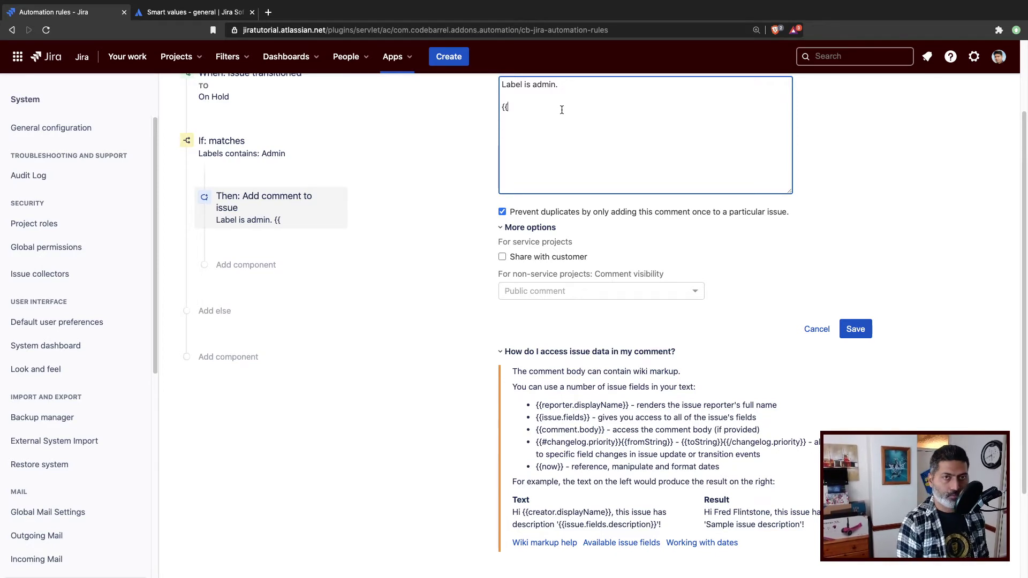
text(}})
key(Left)
key(Left)
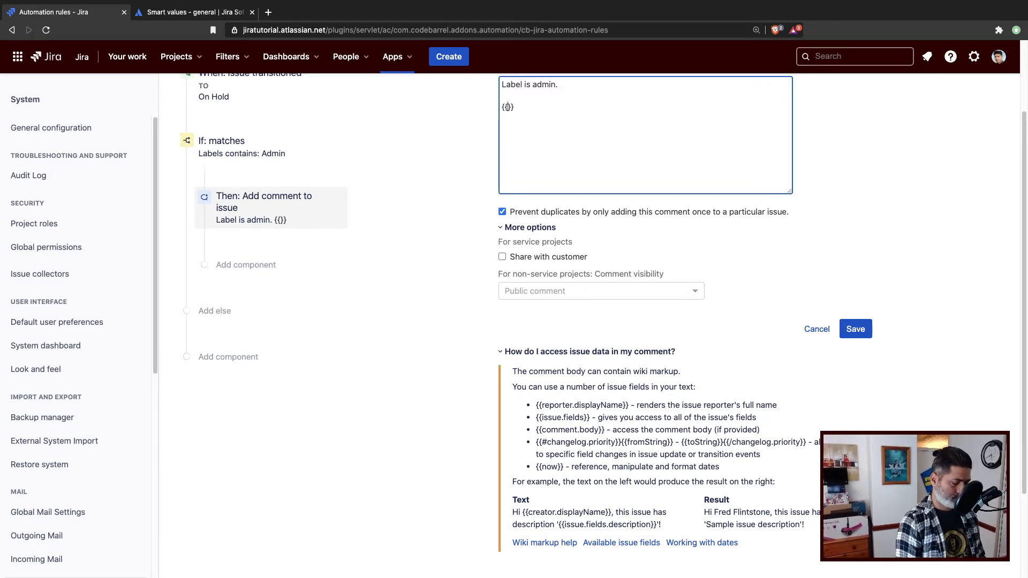
- Complete the comment's placeholder so it reads {{issue.fields.label}}
text(issu.e)
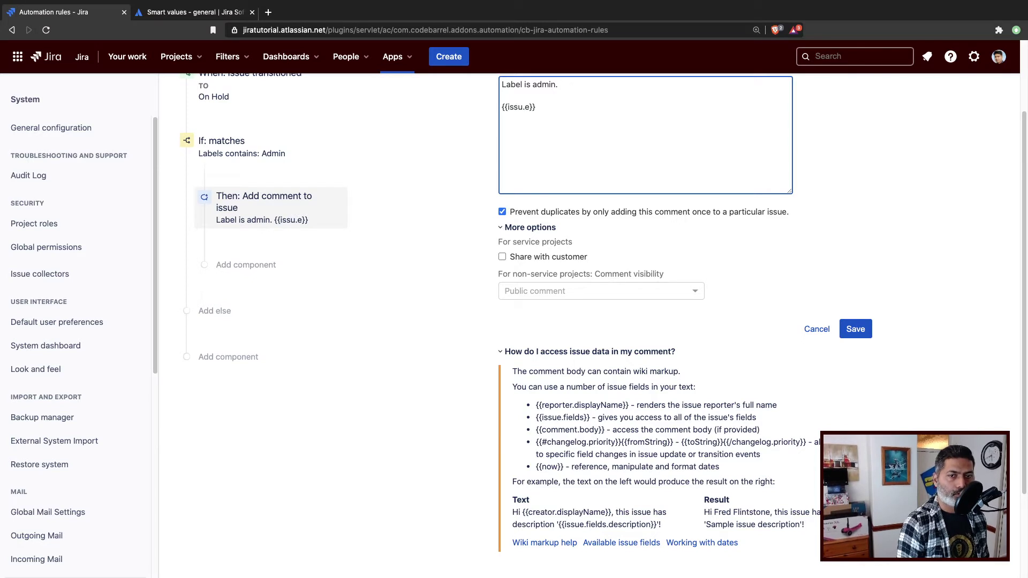
key(BackSpace)
key(BackSpace)
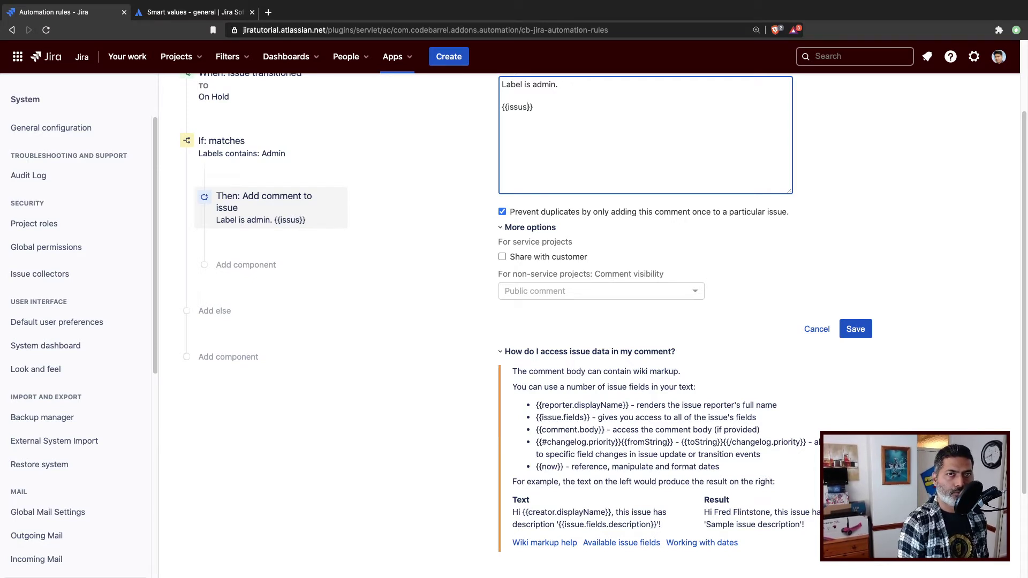
text(e.fiel)
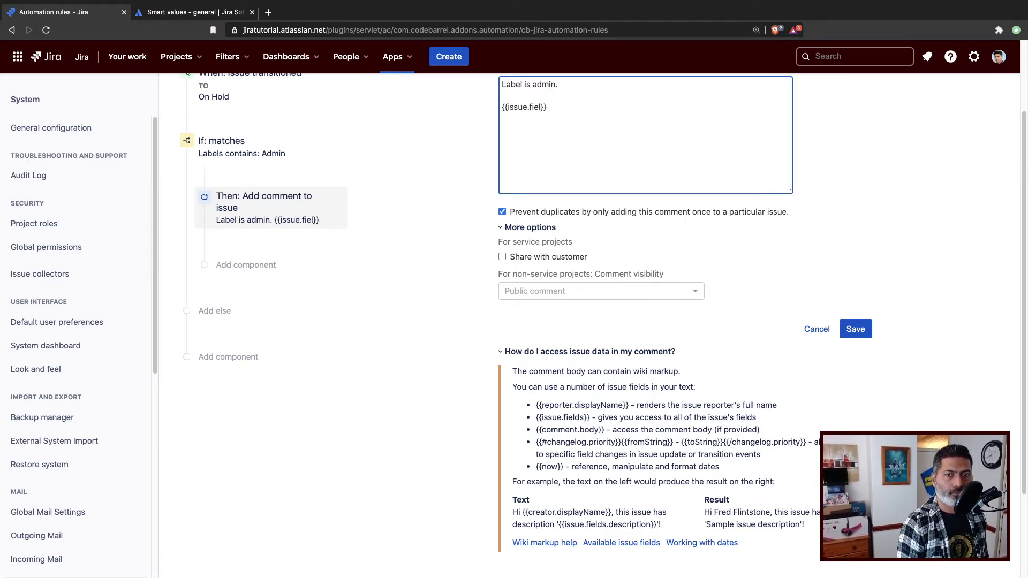
text(ds.)
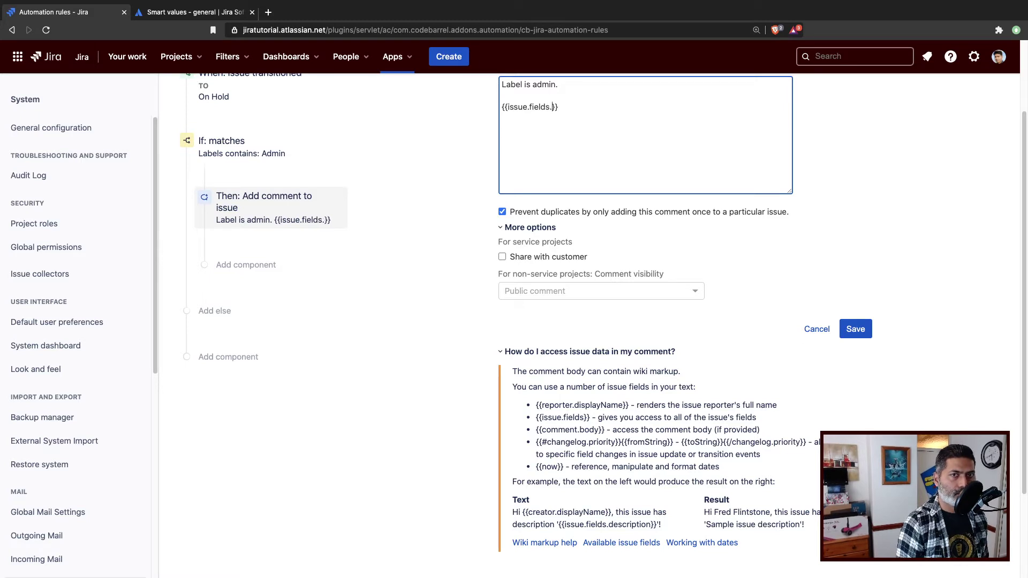
text(su)
key(BackSpace)
key(BackSpace)
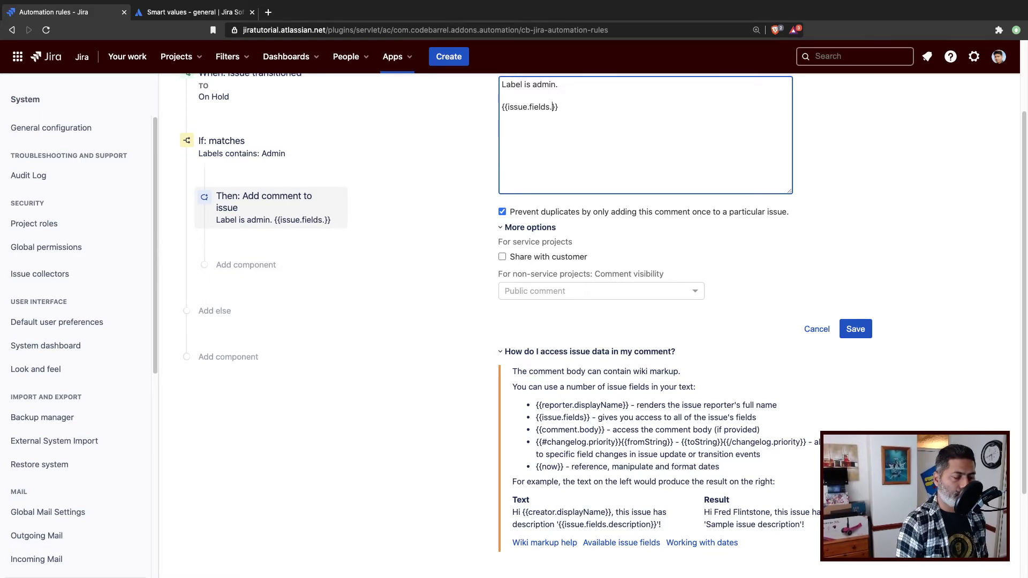
text(label)
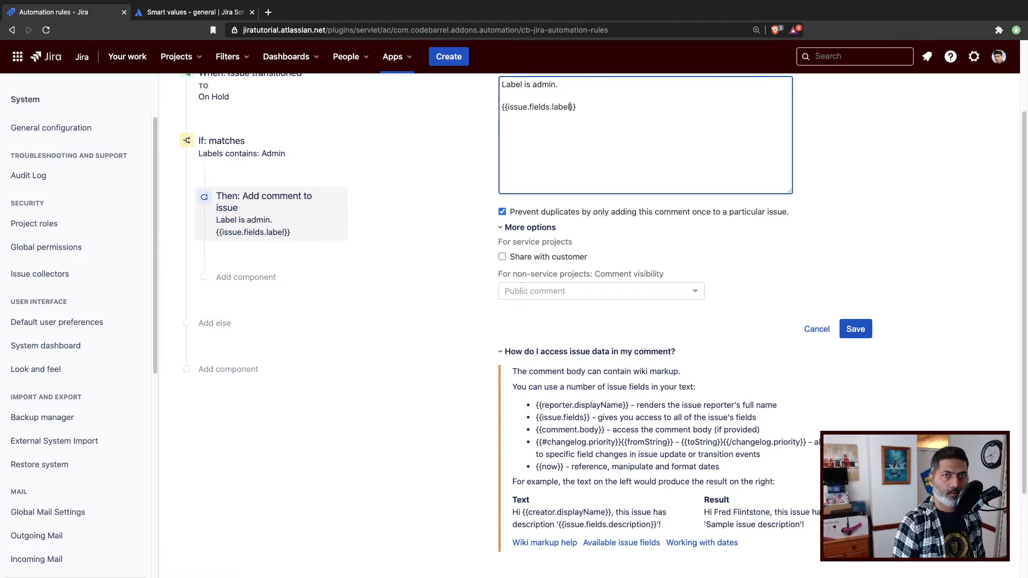
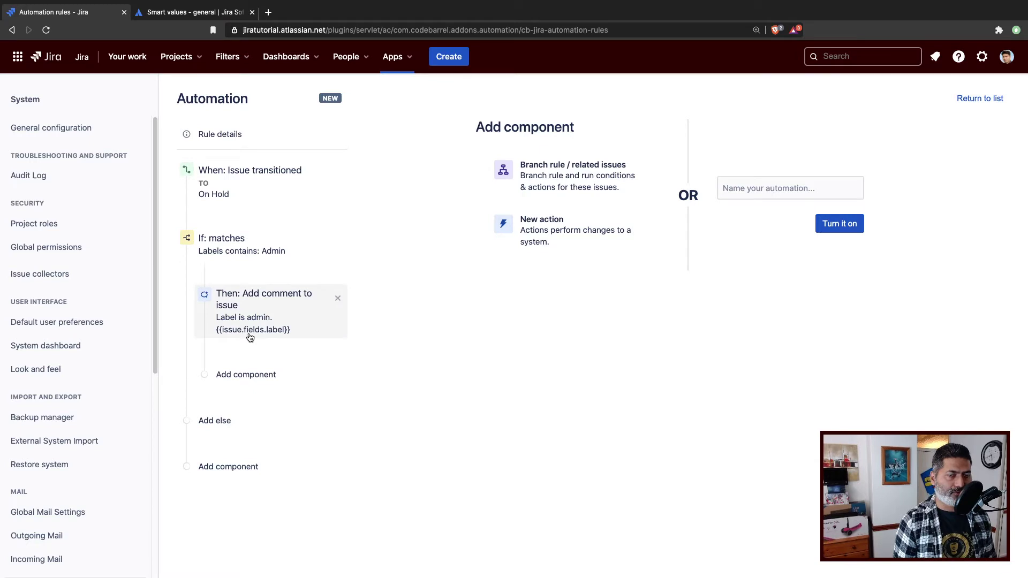
click(220, 421)
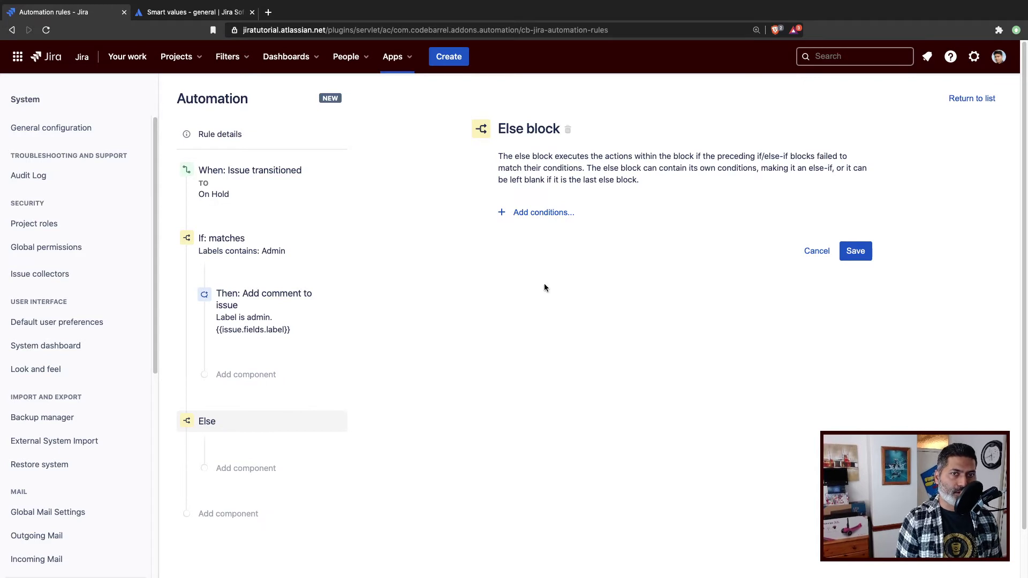
click(548, 213)
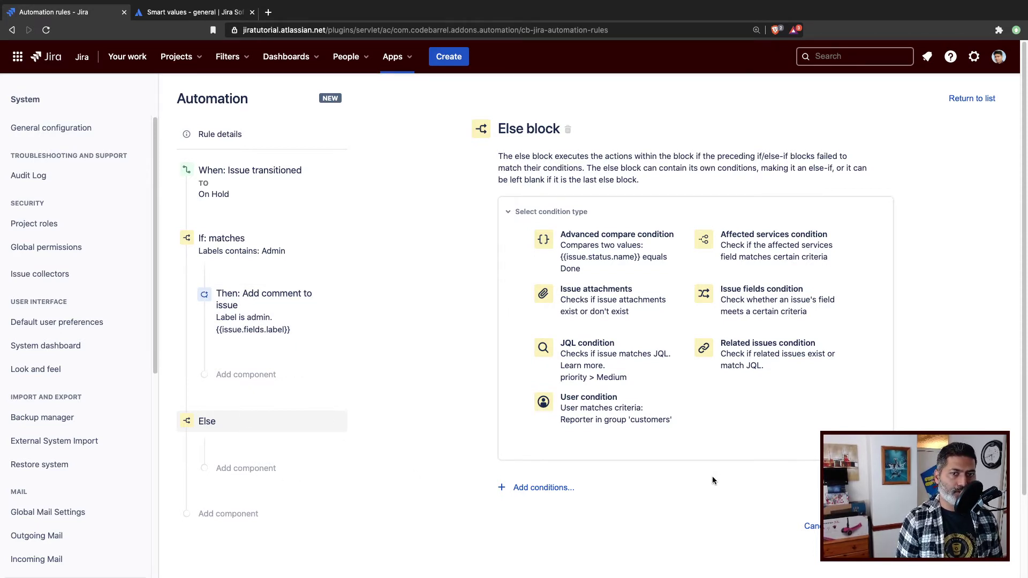
click(811, 527)
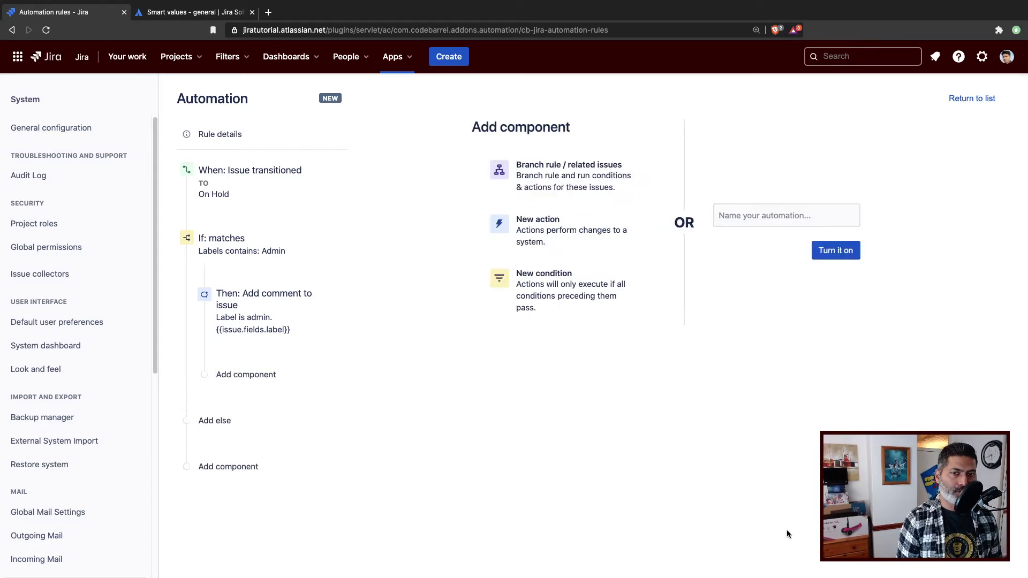
- Add an else block without conditions to the rule and give it a Comment on issue action
click(216, 423)
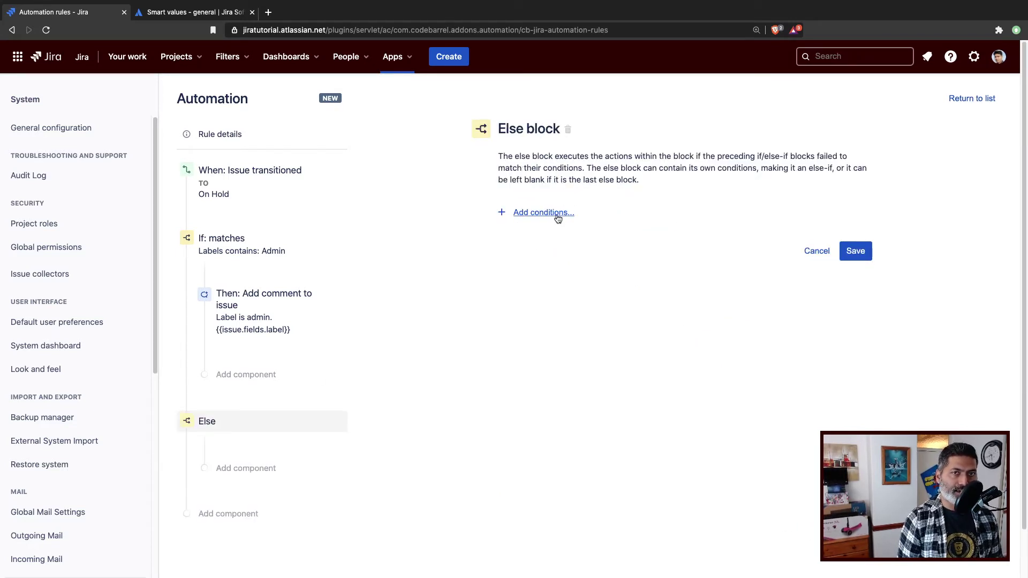
click(856, 251)
click(246, 478)
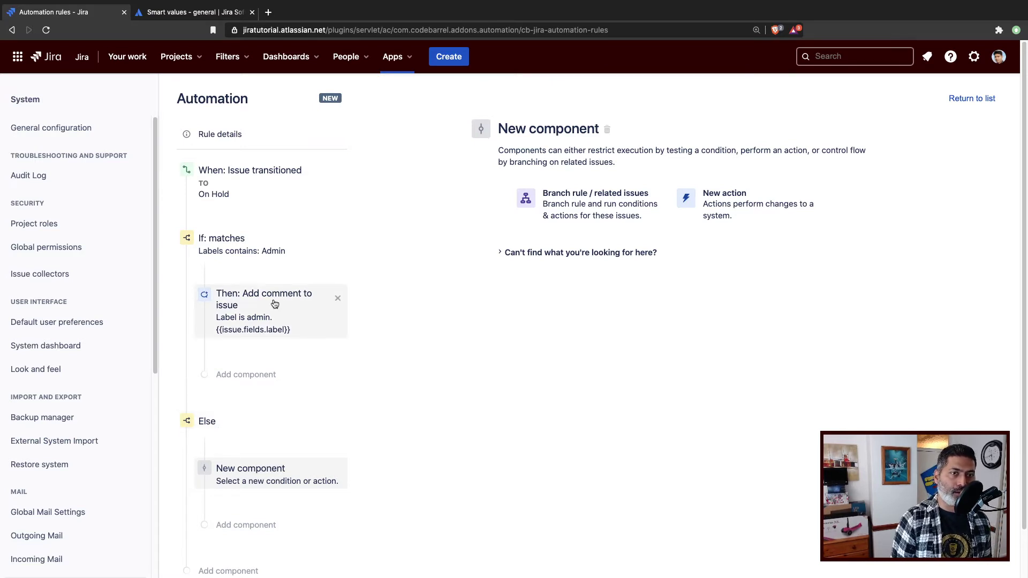
click(769, 210)
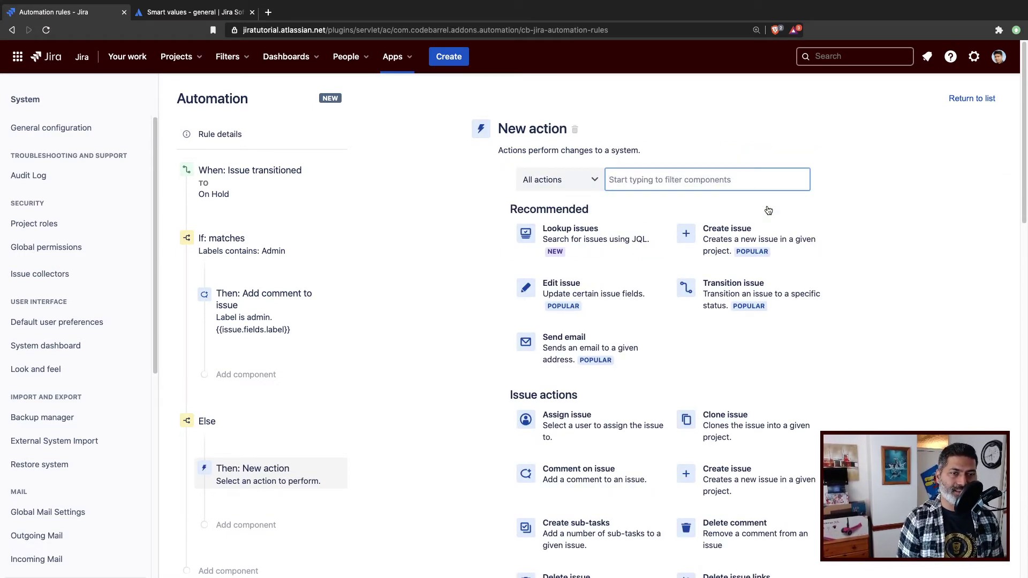
click(595, 479)
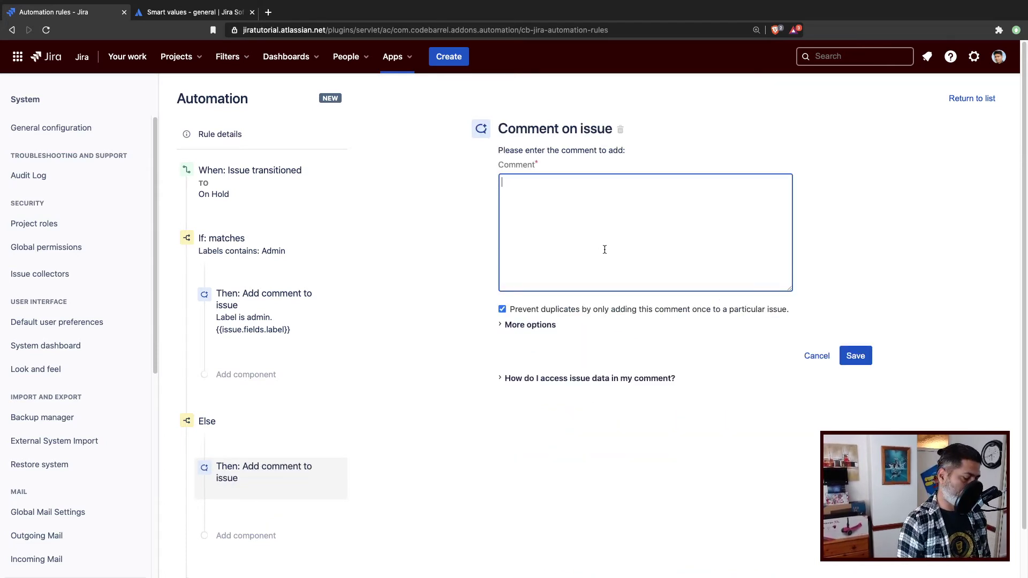
- Set the else block's comment to "This is for everything else" and save the action
text(This is)
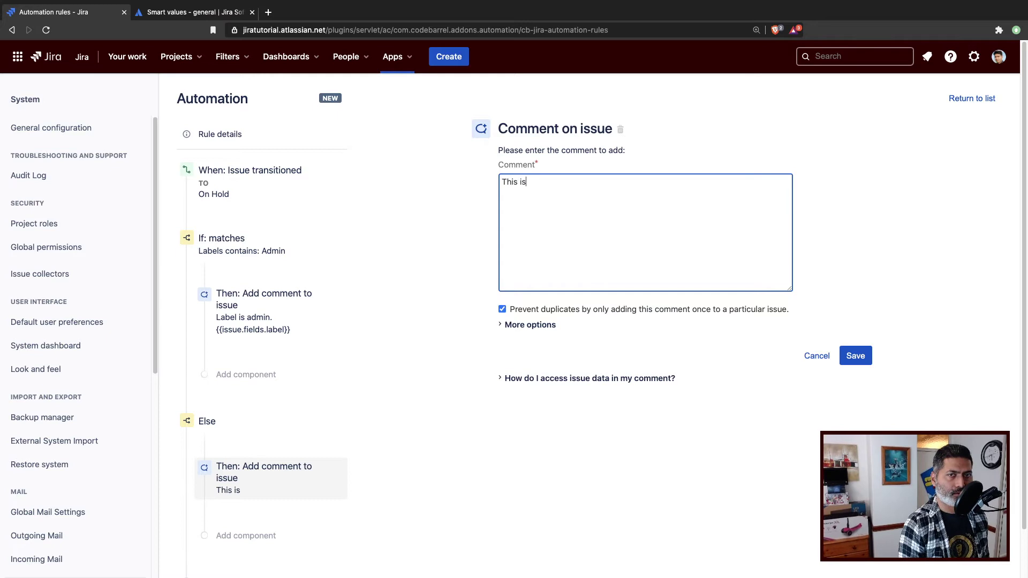
text( for everything el)
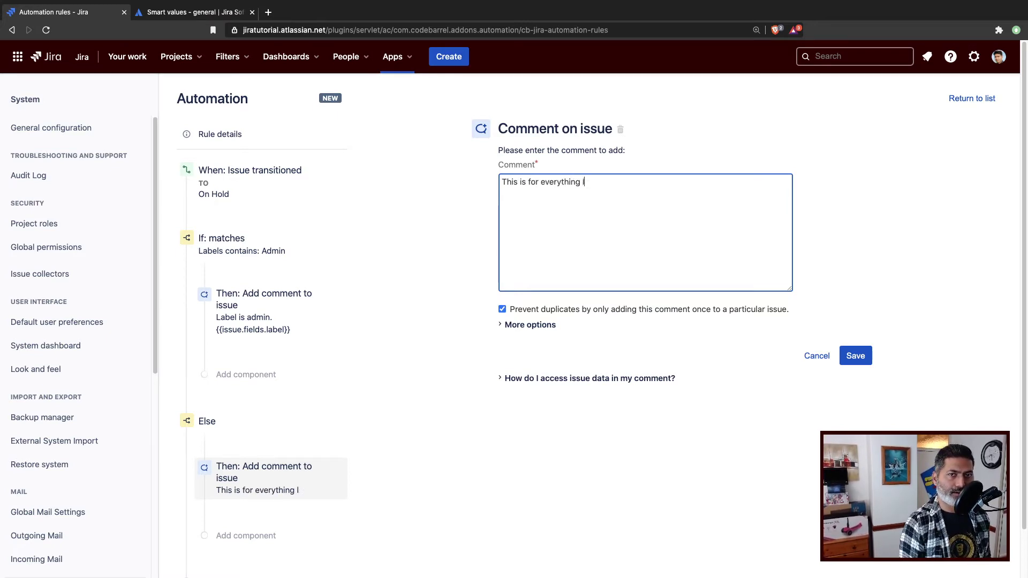
text(se)
click(856, 363)
- Name the automation "if else rule" and turn it on
click(785, 188)
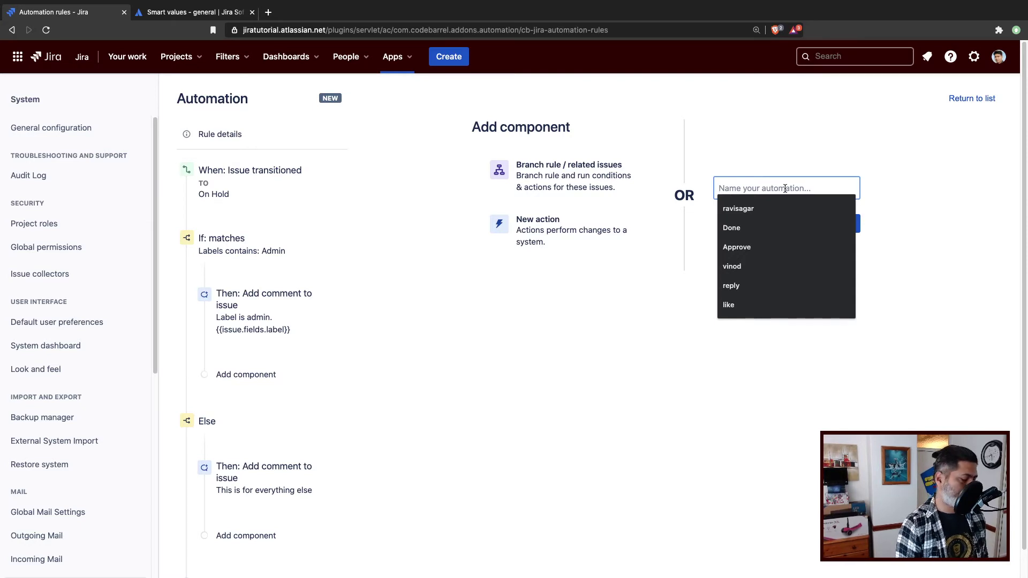
text(if els)
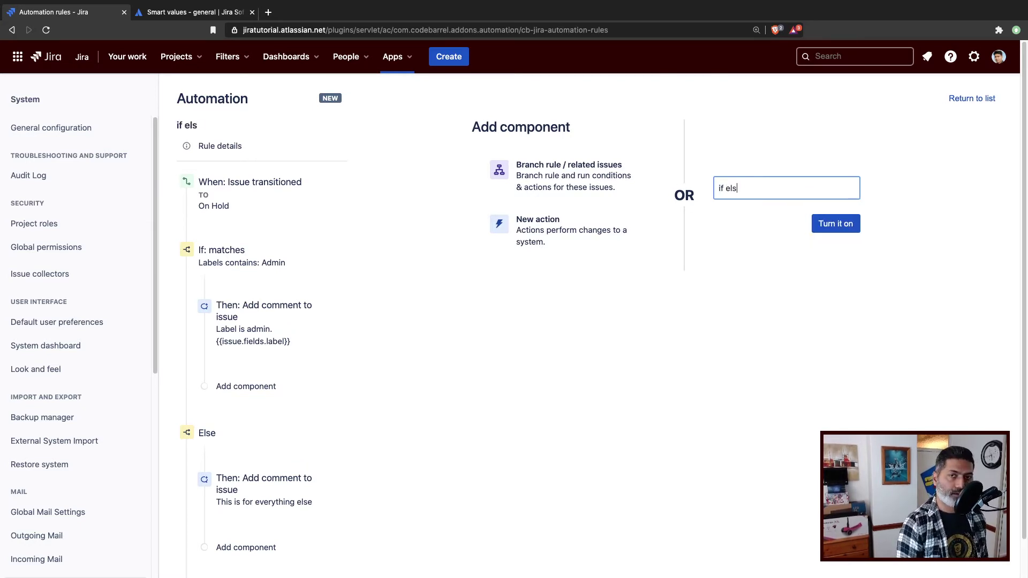
text(e rule)
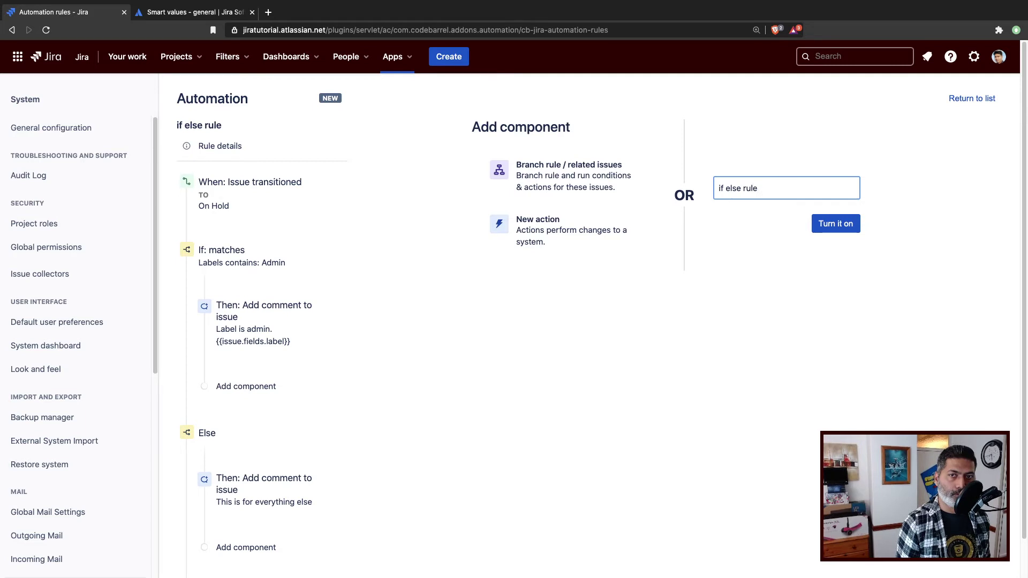
click(838, 225)
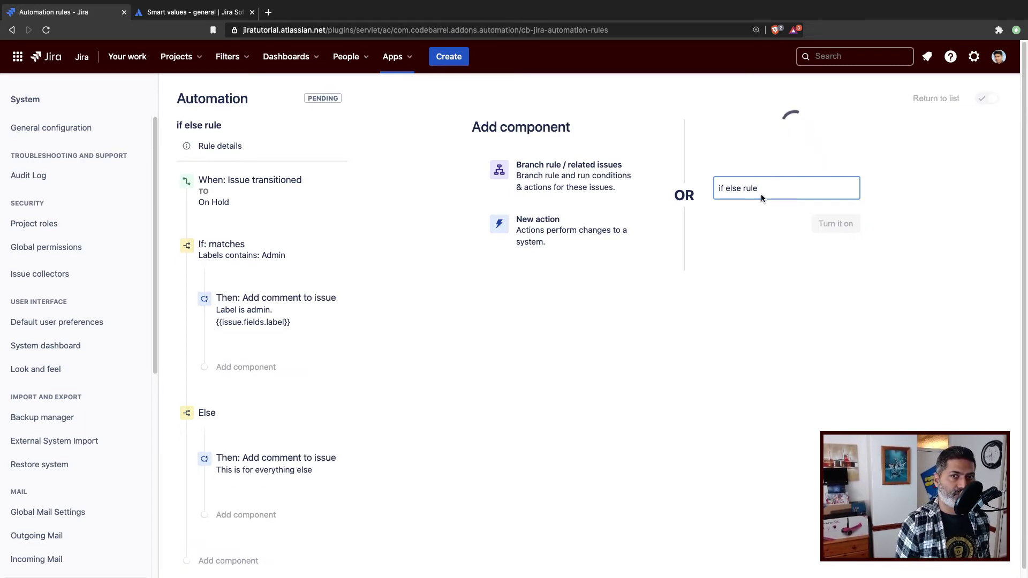
click(452, 60)
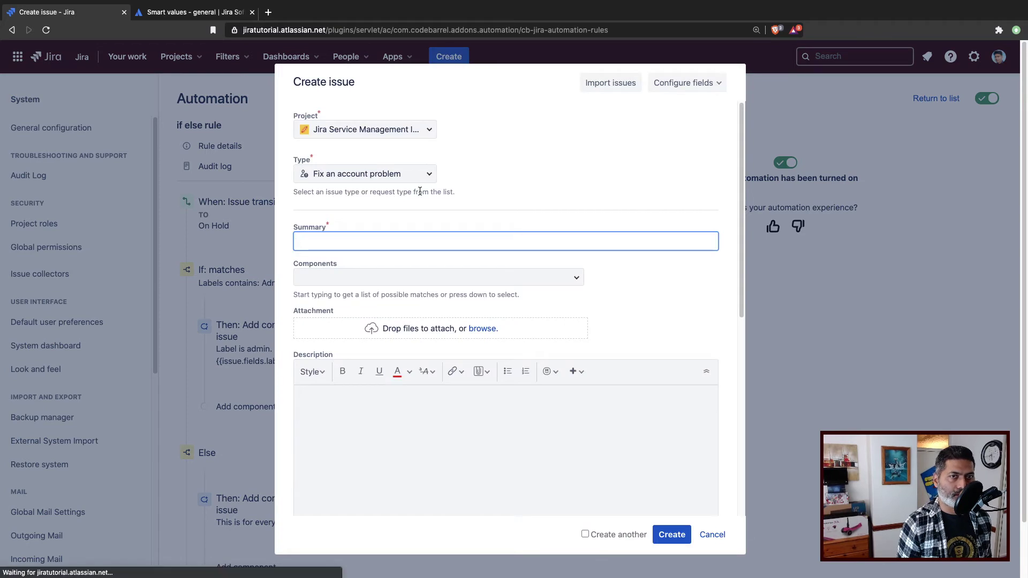
click(430, 134)
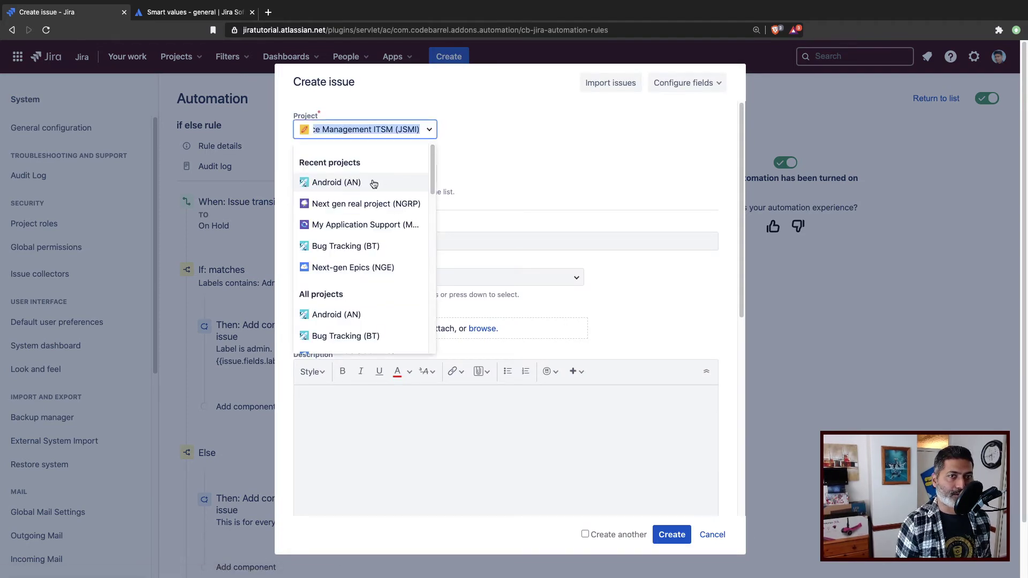
click(632, 178)
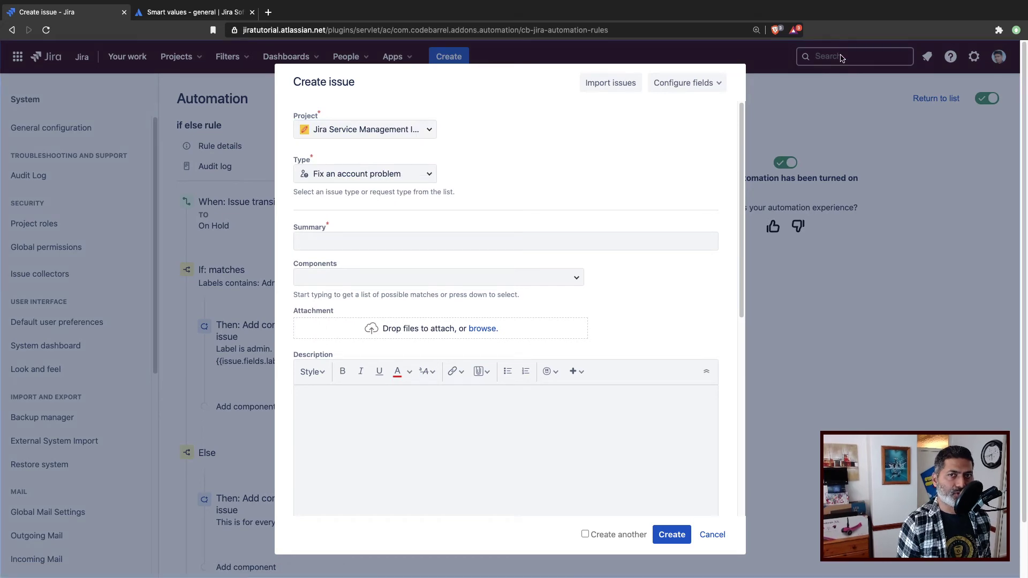
click(713, 535)
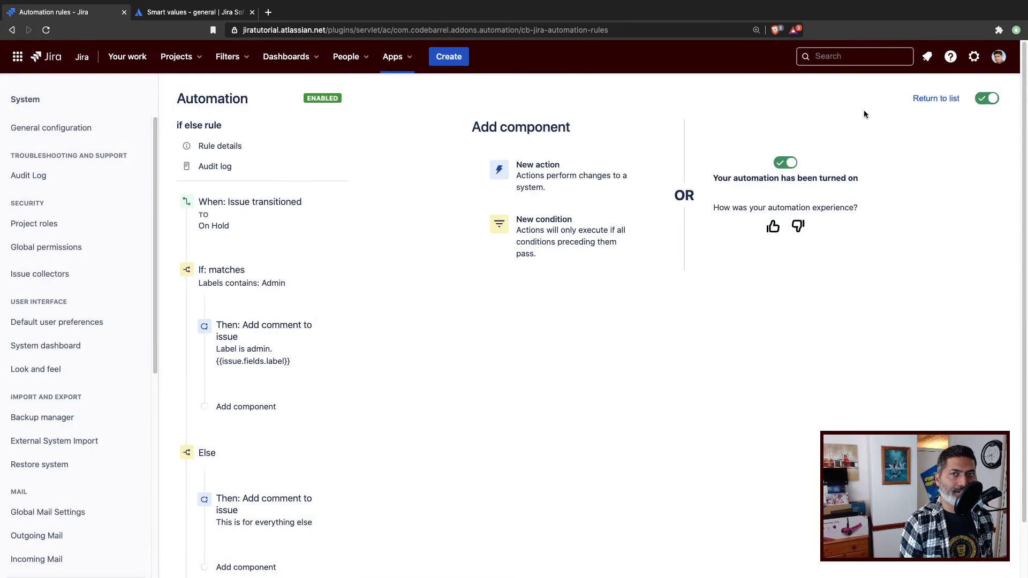
- Open the recently viewed issue AN-46 in a separate browser tab and switch to it
click(864, 53)
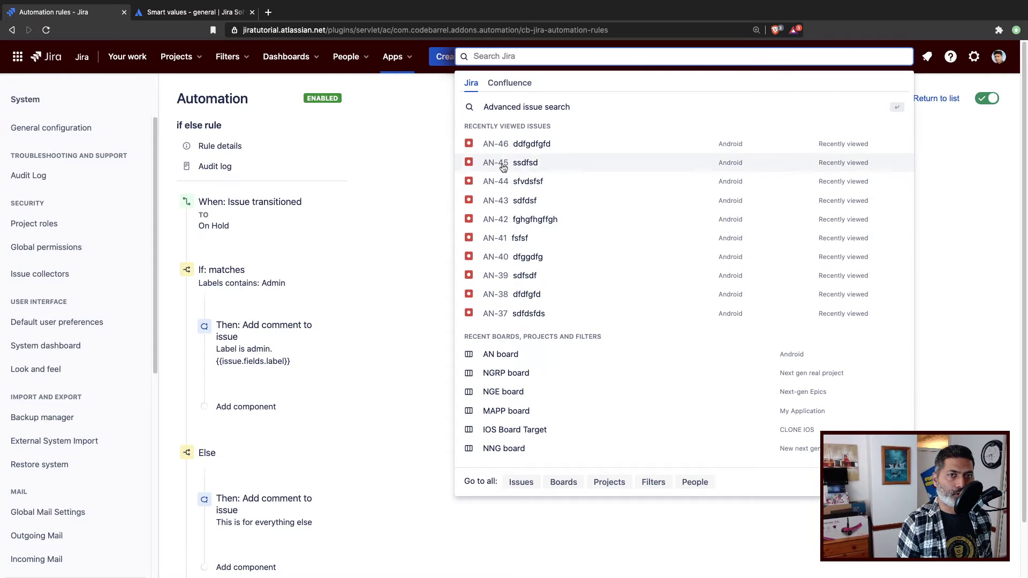
super+click(491, 147)
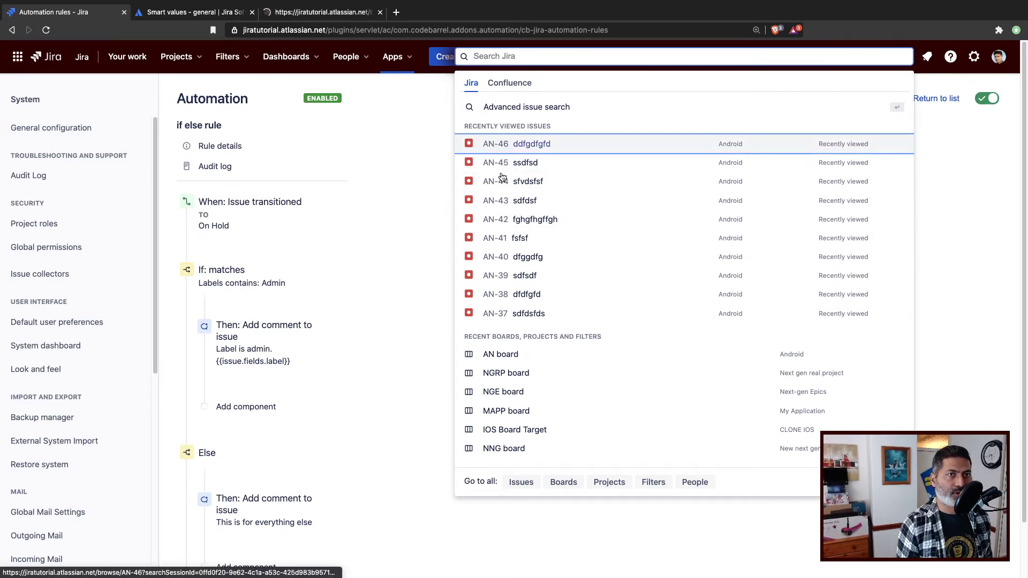
click(320, 13)
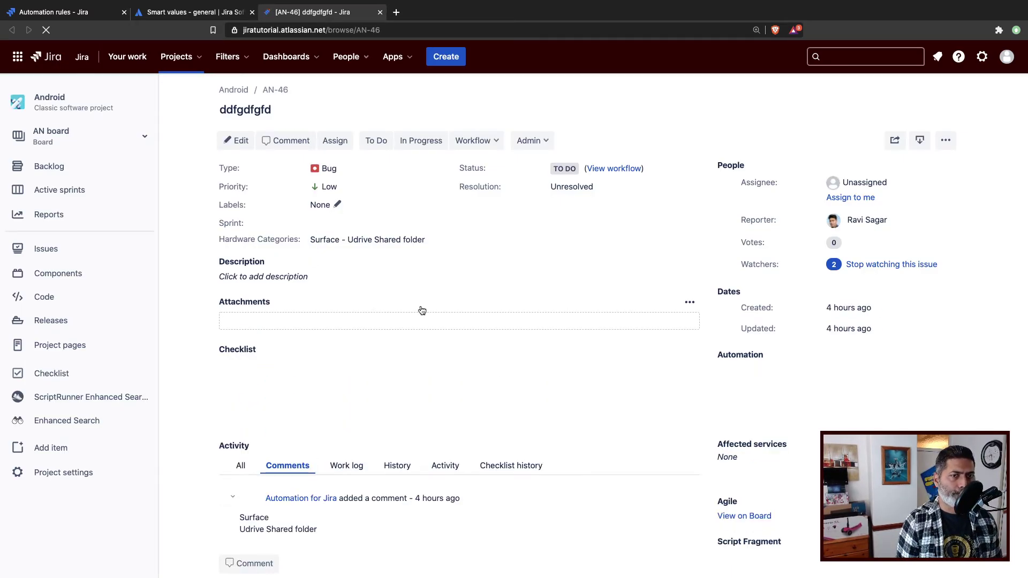
- Add the suggested label Admin to issue AN-46 and save the field
click(339, 204)
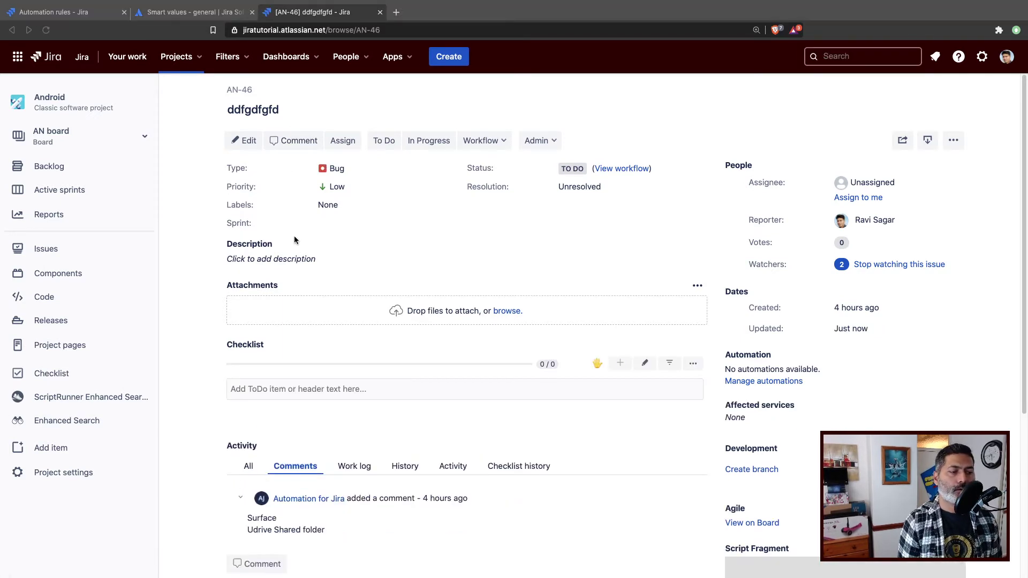
click(348, 208)
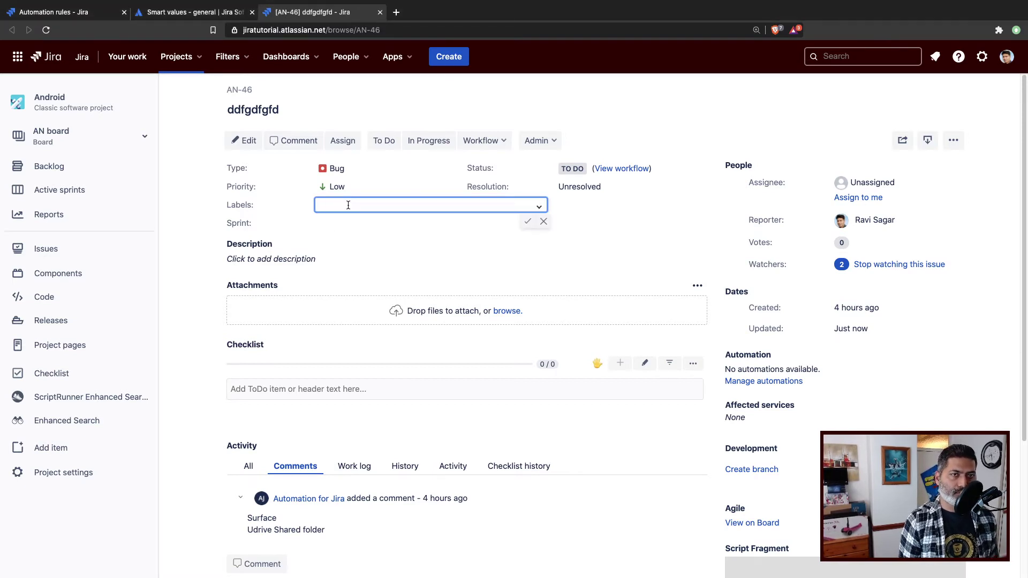
click(538, 207)
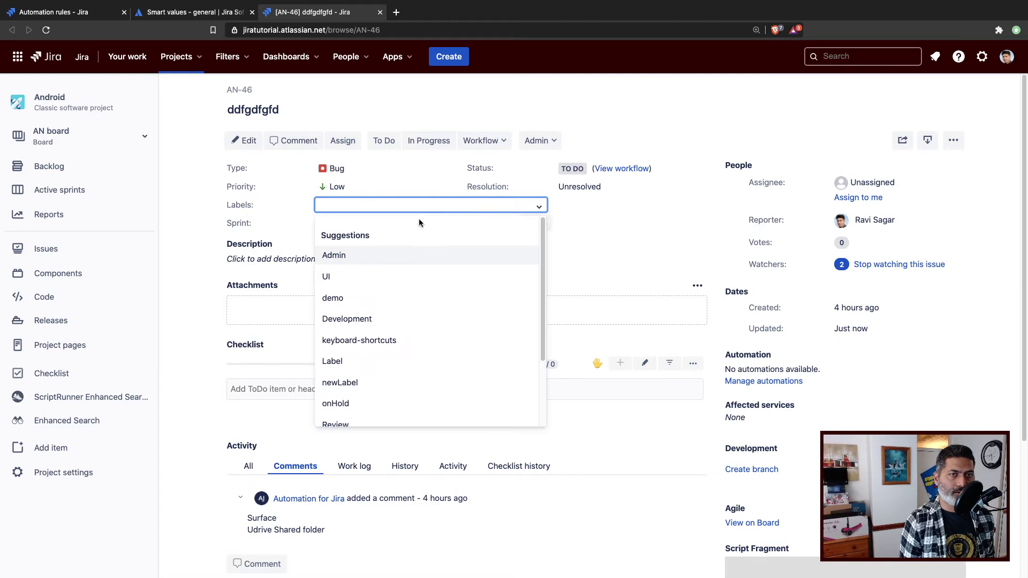
click(370, 254)
click(528, 221)
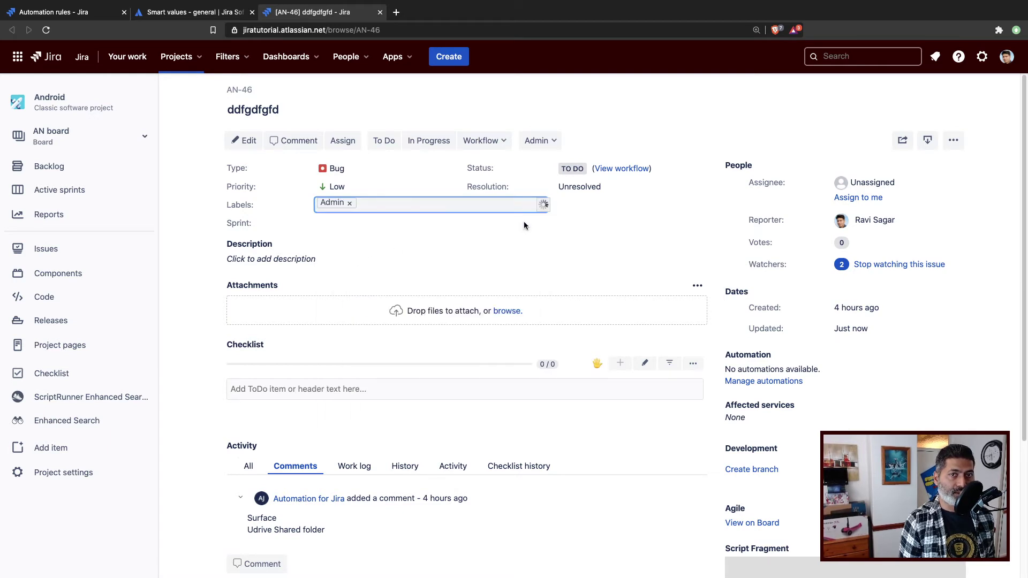
- Transition issue AN-46 to On Hold and reload its page
click(506, 142)
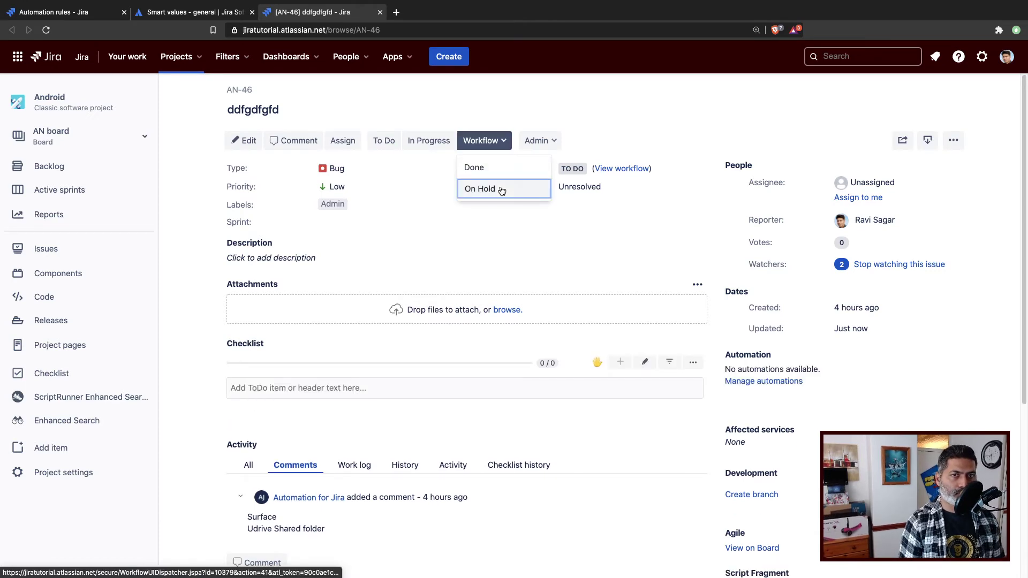
click(501, 190)
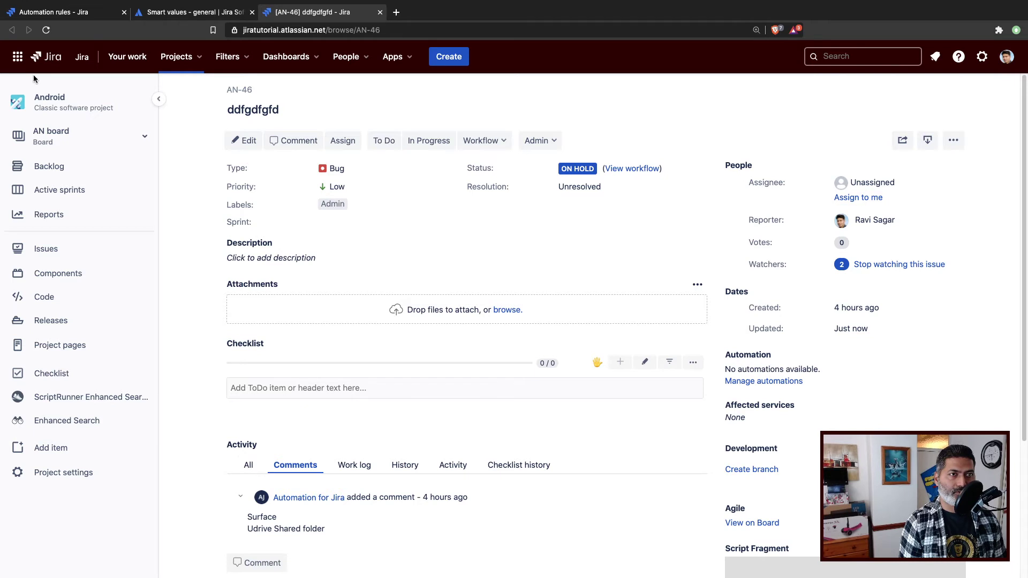
click(46, 31)
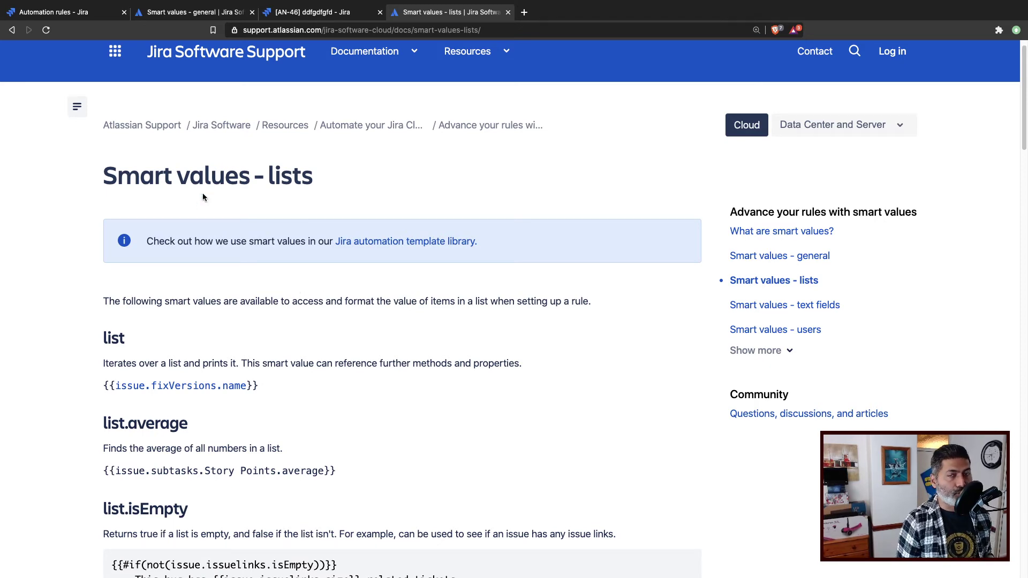
- Search the "Smart values - lists" page for "label" and examine the smart value example that iterates over labels
key(super+f)
text(label)
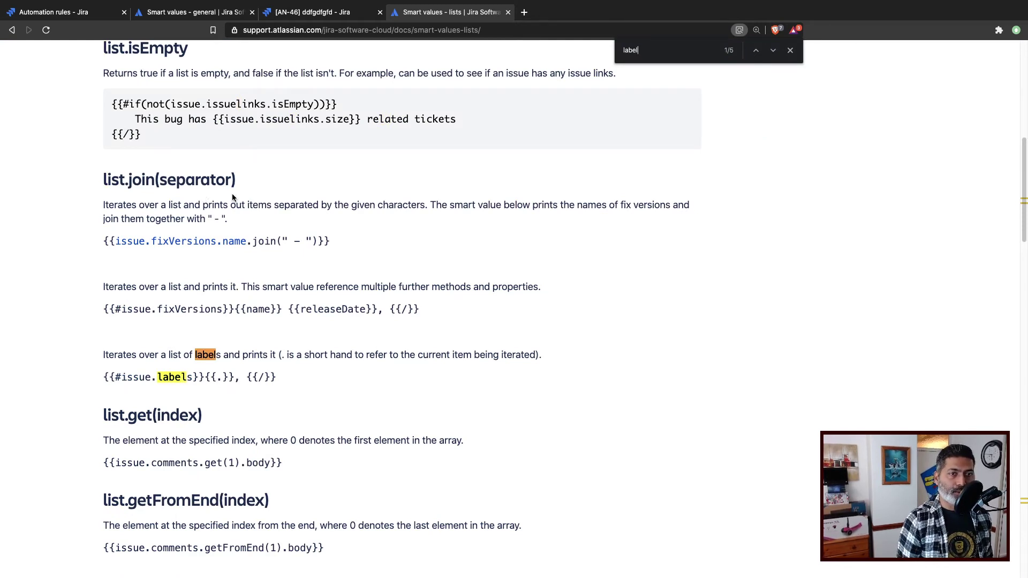
double_click(186, 378)
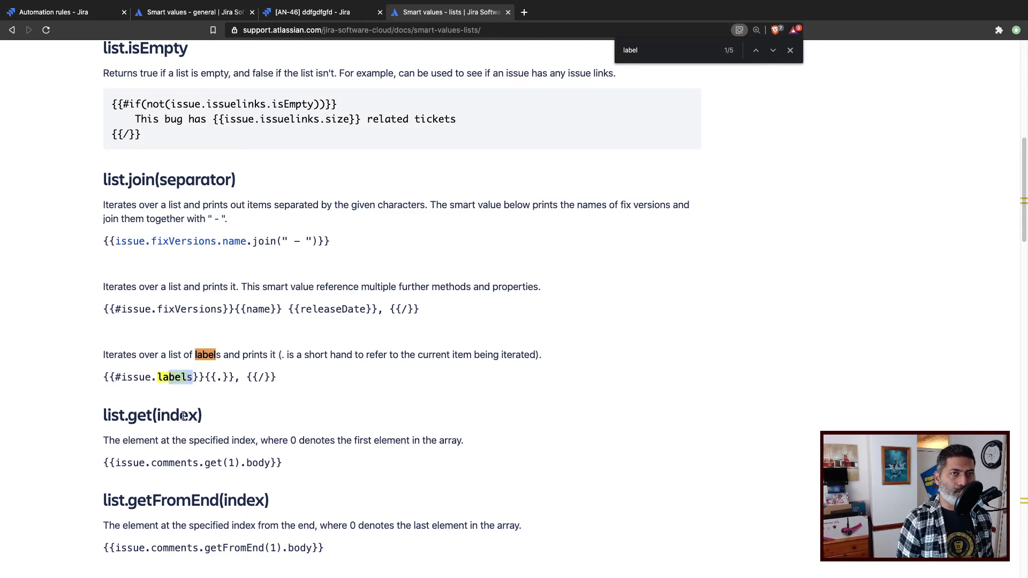
- Open the rule's "Label is admin." comment action for editing and compare its smart value with the documentation's labels example
click(60, 14)
click(266, 361)
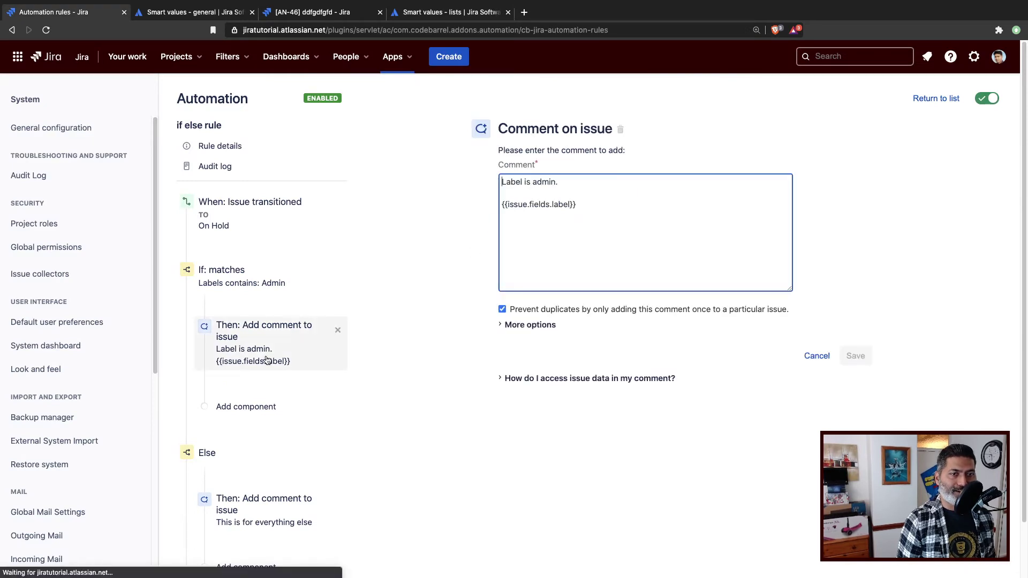
click(442, 15)
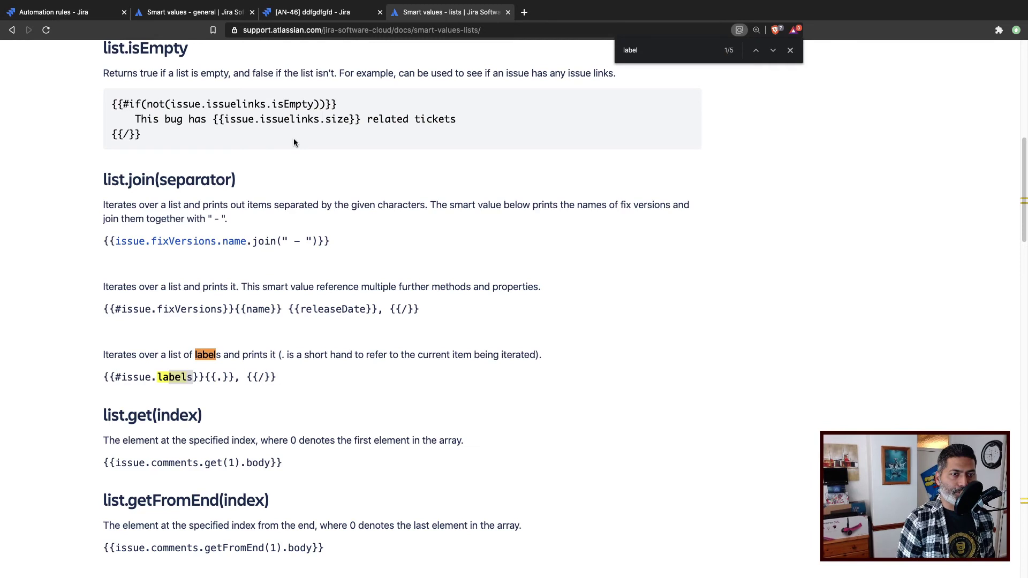
click(86, 13)
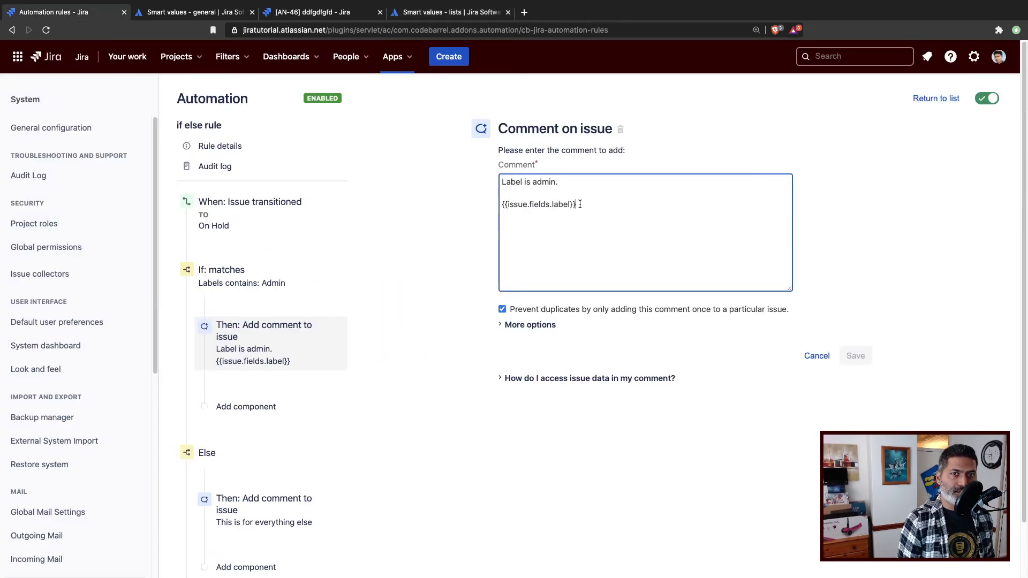
- Change the comment's smart value to {{issue.labels}}, save the action and publish the rule changes
text(s)
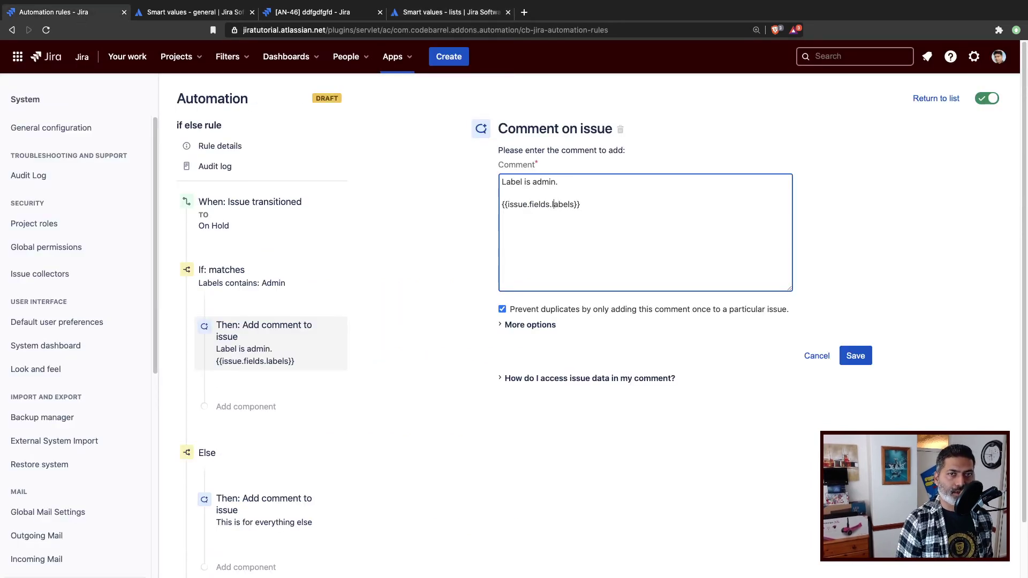
key(BackSpace)
key(BackSpace)
key(BackSpace)
key(BackSpace)
key(BackSpace)
key(BackSpace)
key(BackSpace)
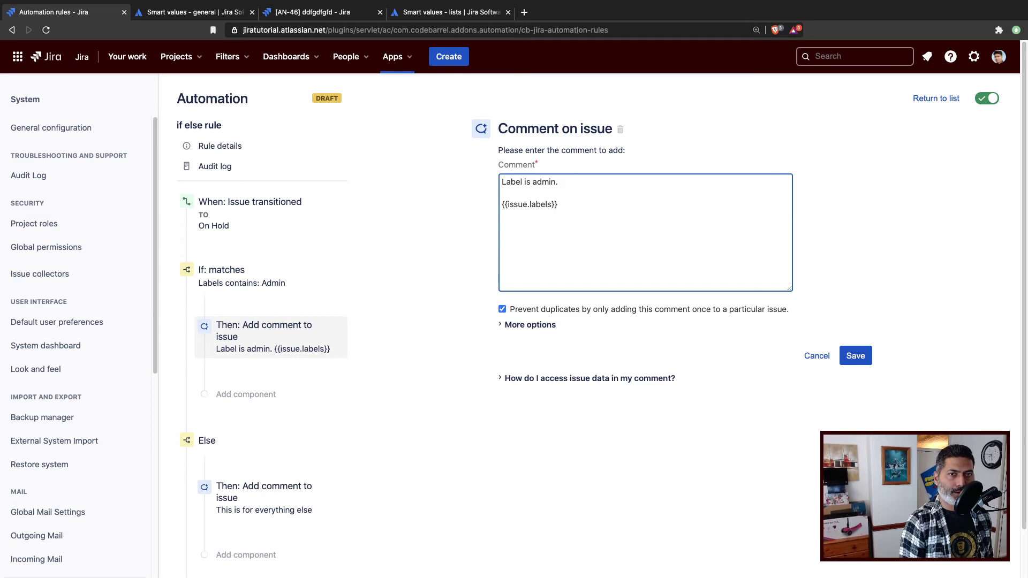
click(856, 358)
click(749, 196)
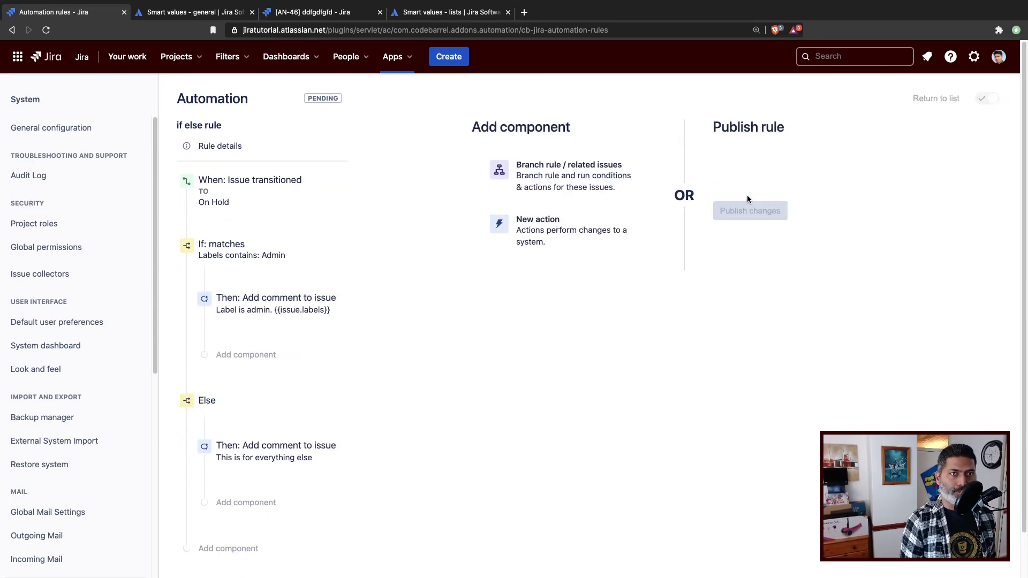
- Add the labels Development, Review and onHold to issue AN-46 alongside its Admin label and save the field
click(333, 15)
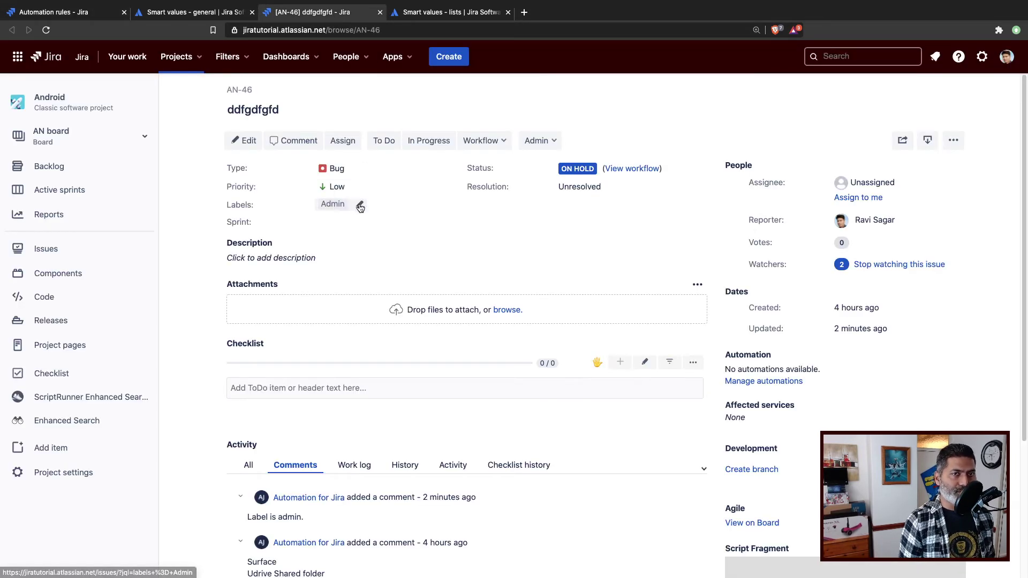
click(361, 206)
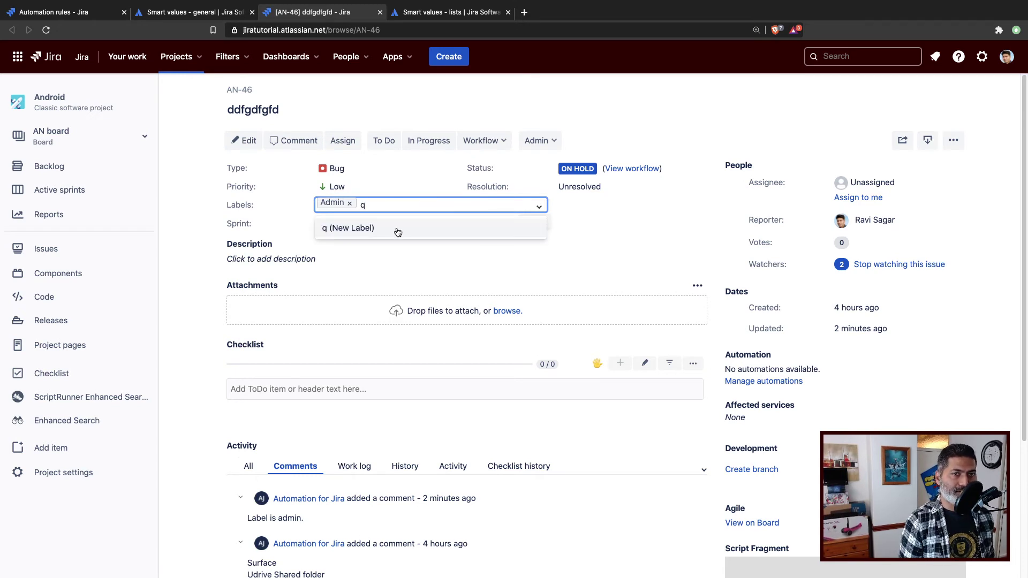
key(BackSpace)
key(BackSpace)
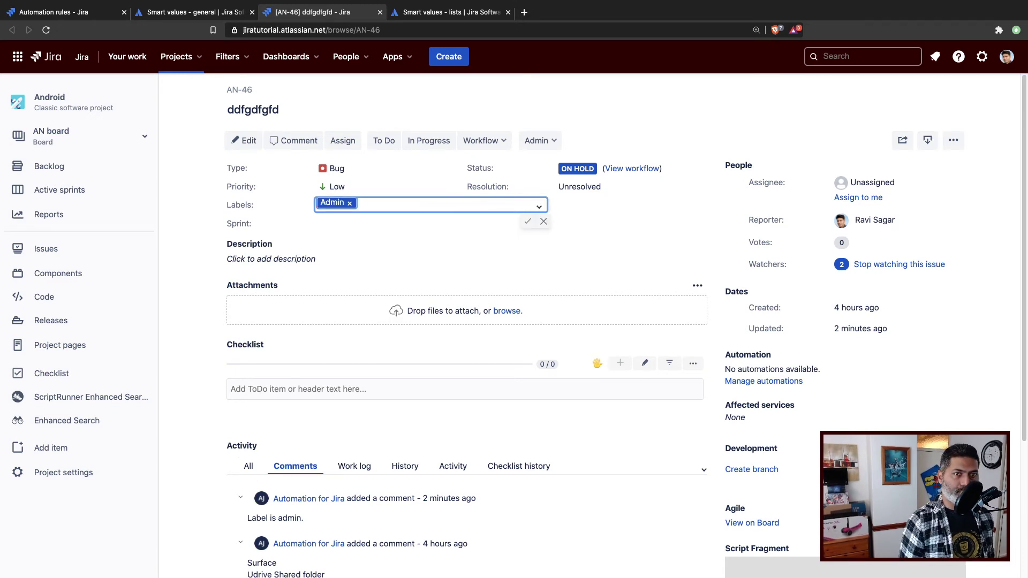
click(540, 207)
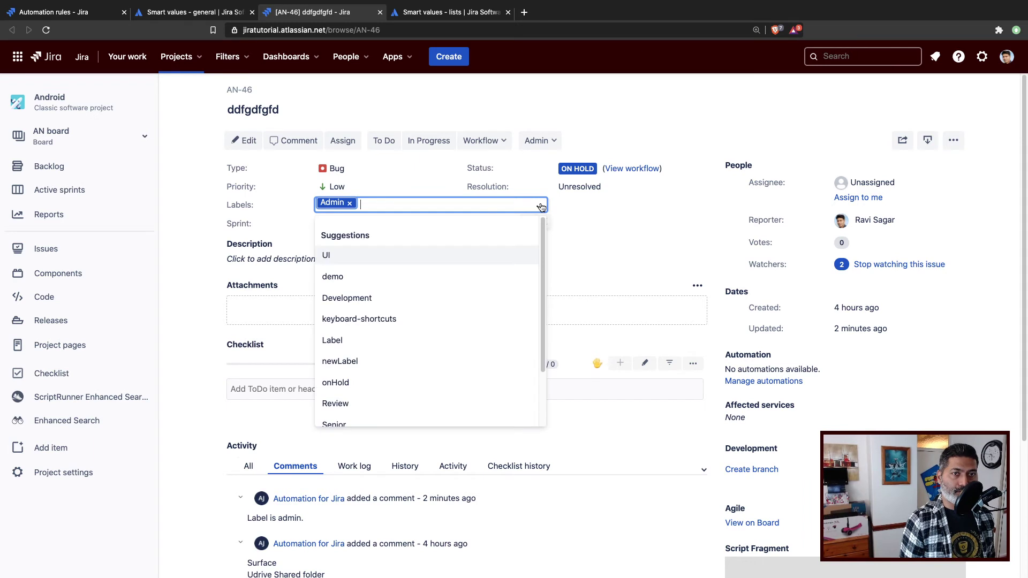
click(435, 303)
click(539, 207)
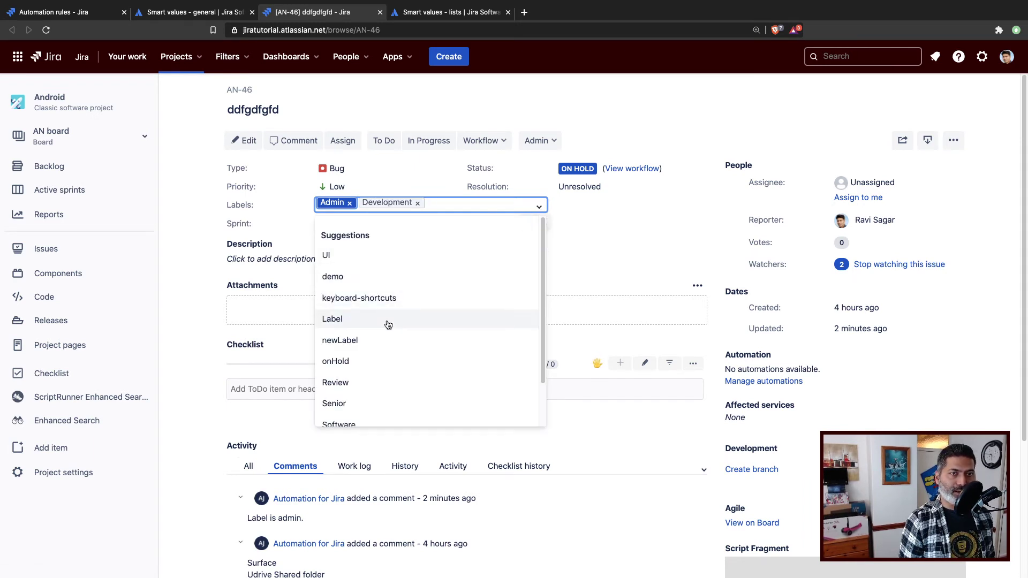
click(343, 382)
click(540, 207)
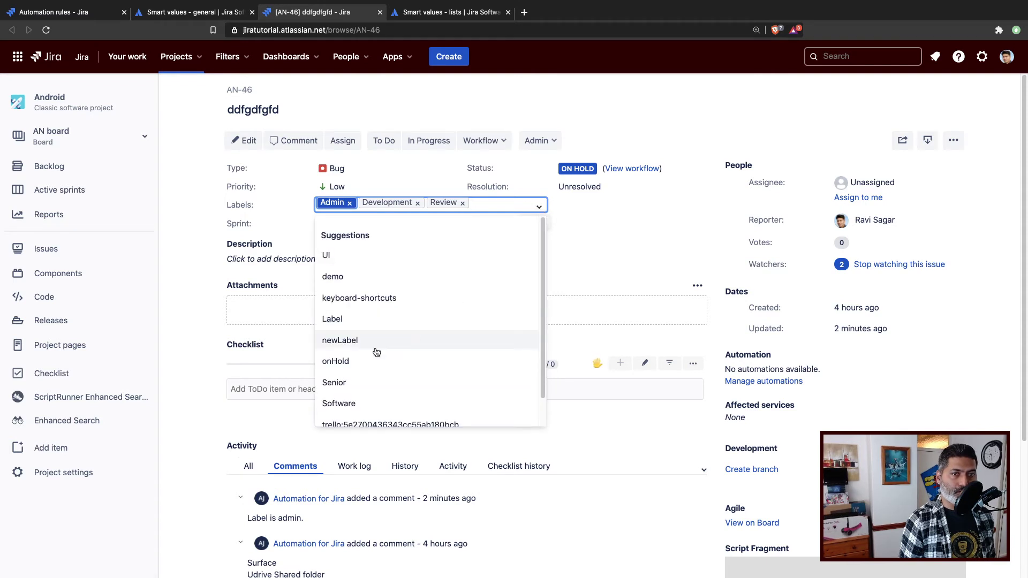
click(377, 360)
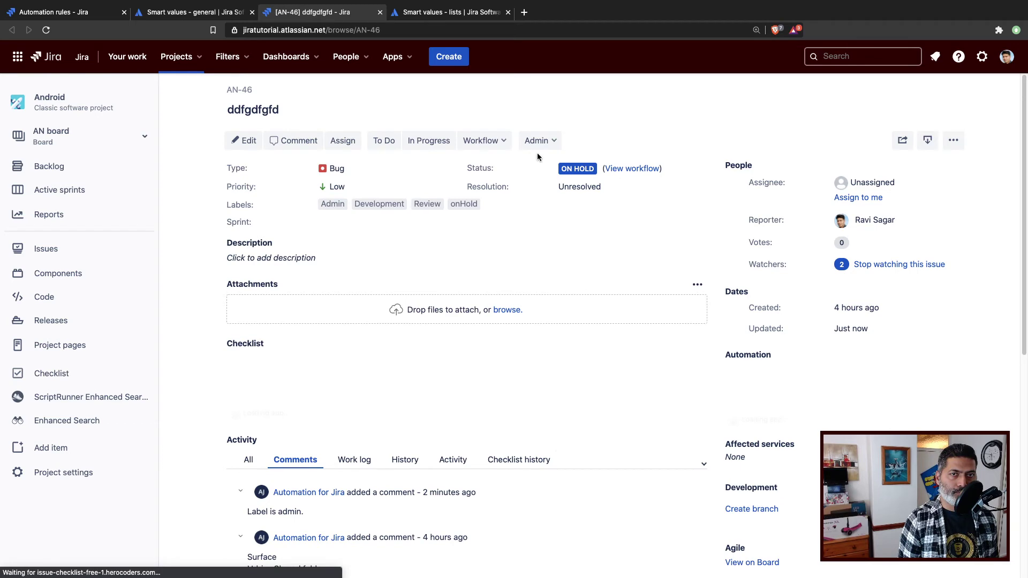
- Transition issue AN-46 to On Hold, reload its page and check the newest automation comment against the issue's labels
click(500, 142)
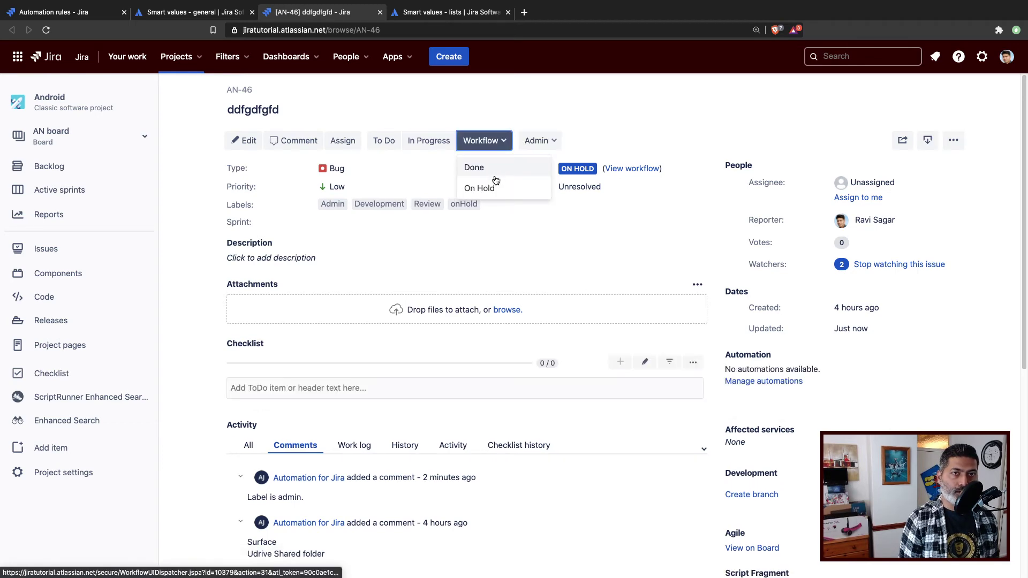
click(488, 189)
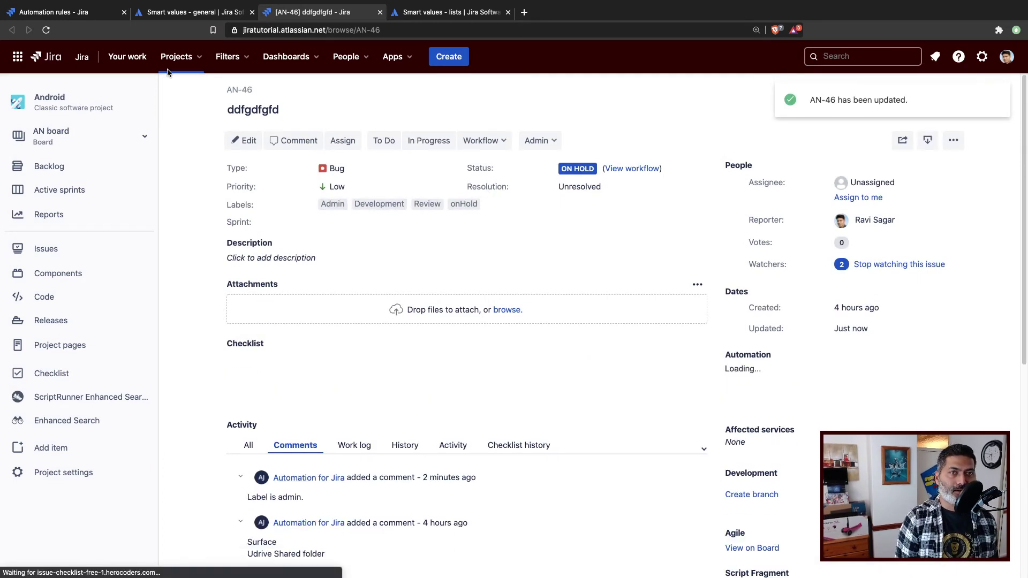
click(46, 31)
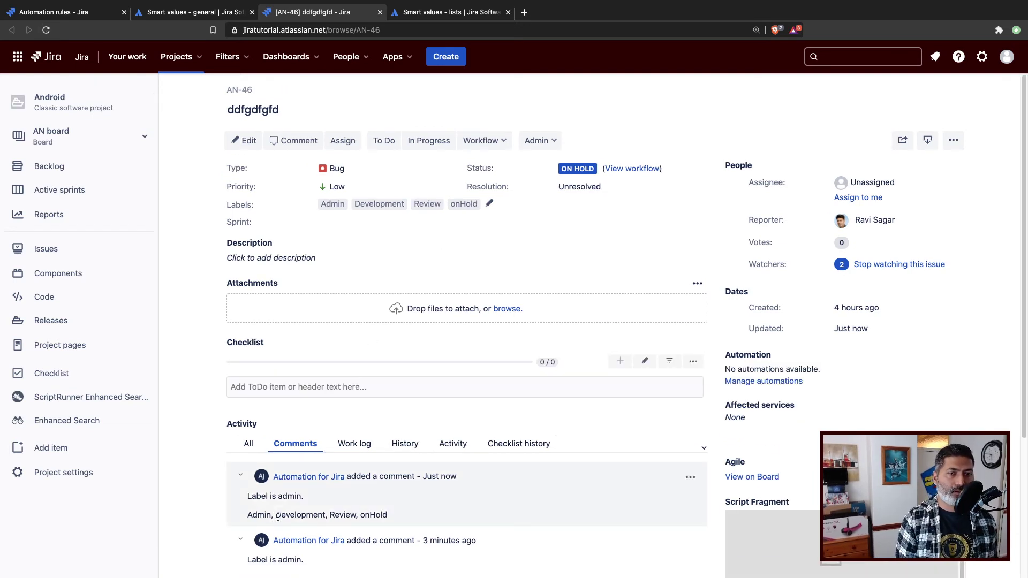
triple_click(284, 535)
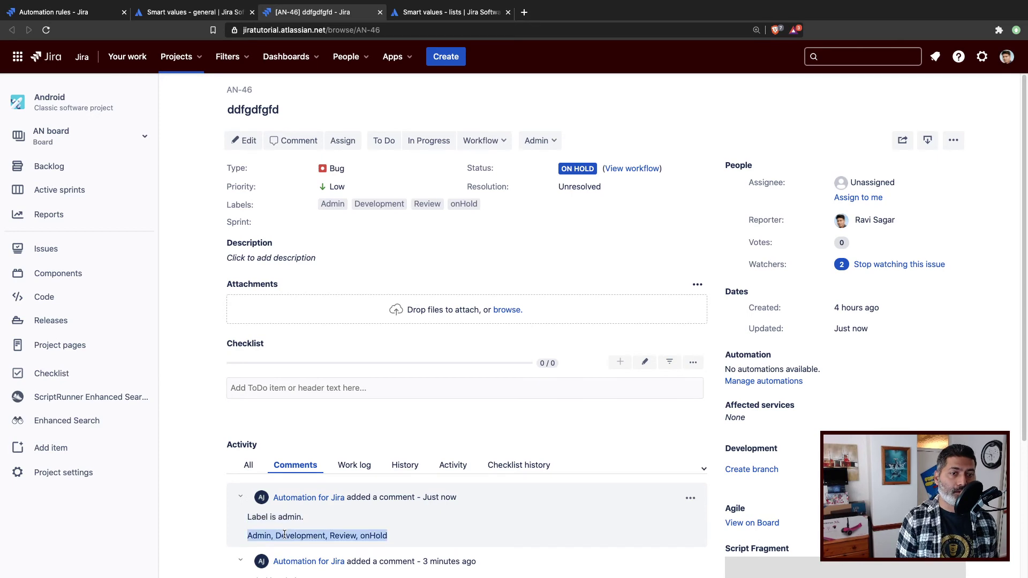
scroll(321, 525, down, 3)
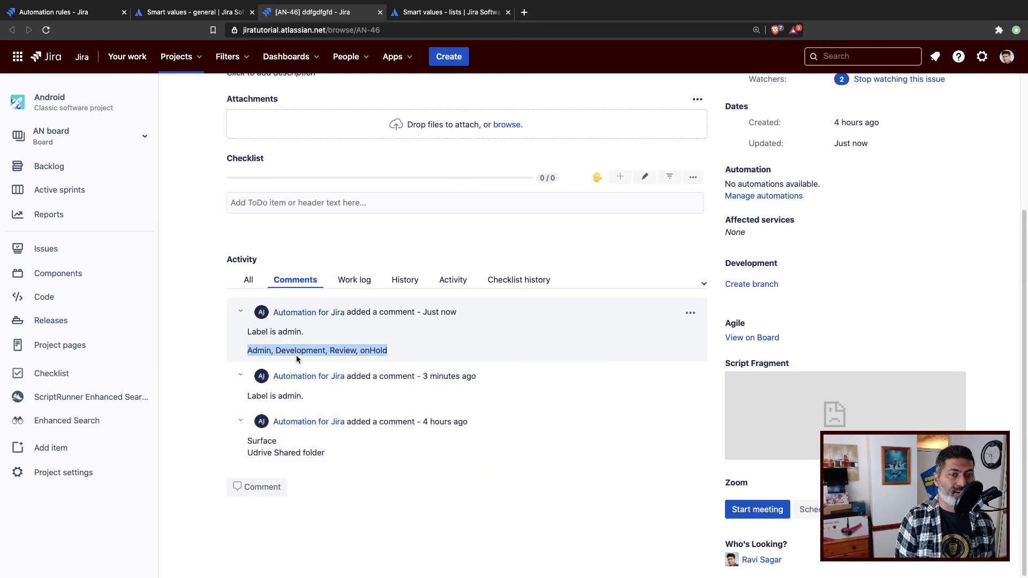
scroll(358, 366, up, 3)
scroll(358, 365, up, 1)
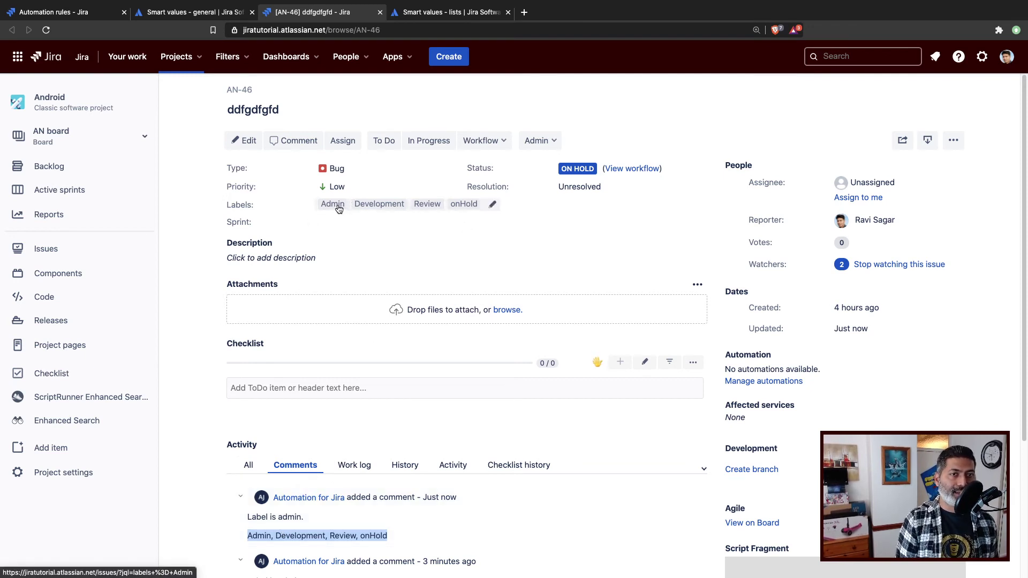
- Remove the Admin label from issue AN-46 and save the labels
click(493, 204)
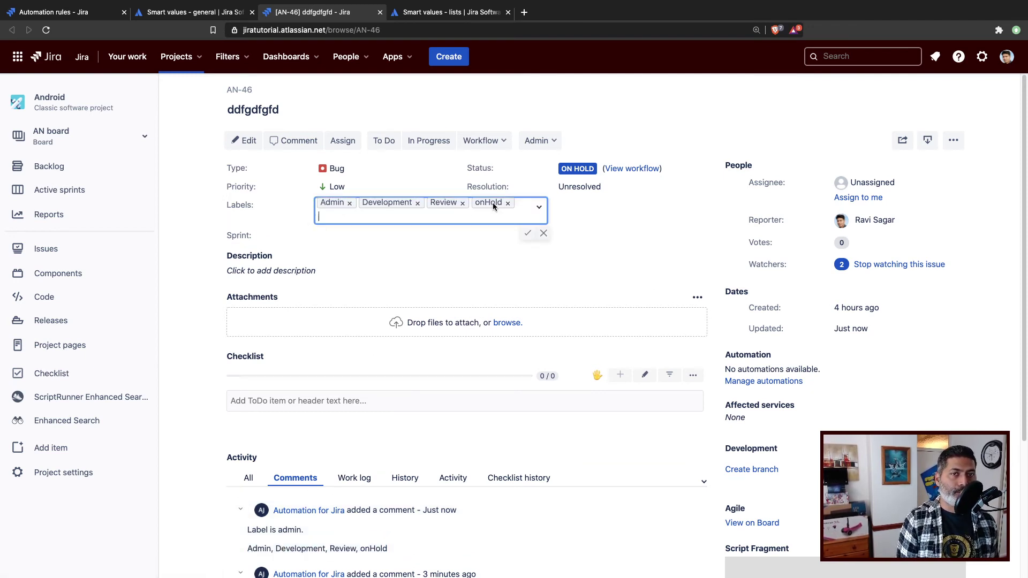
click(349, 203)
click(528, 222)
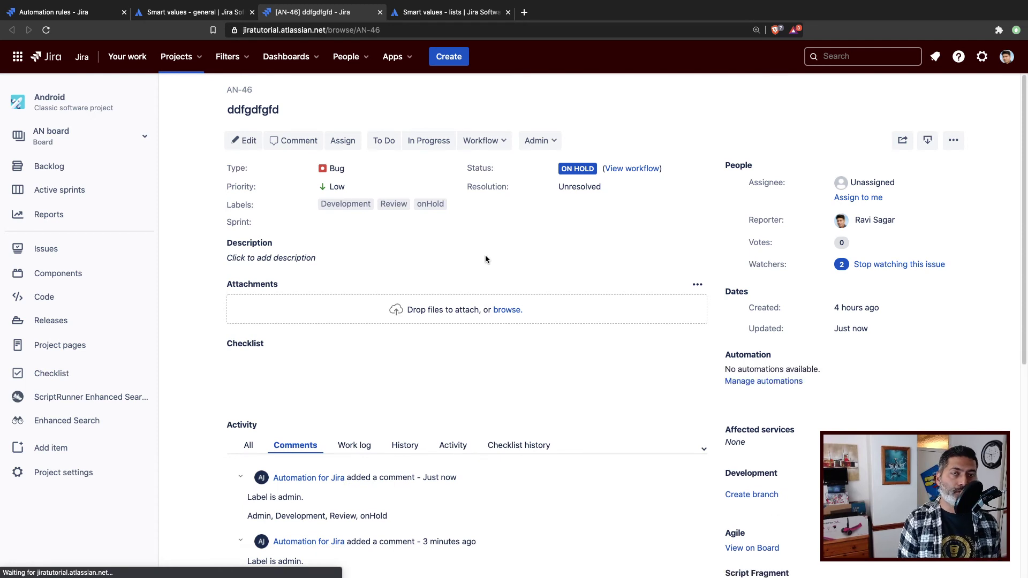
- Transition issue AN-46 to On Hold again, reload it and compare the newest comment with the automation rule's if/else branches
click(506, 141)
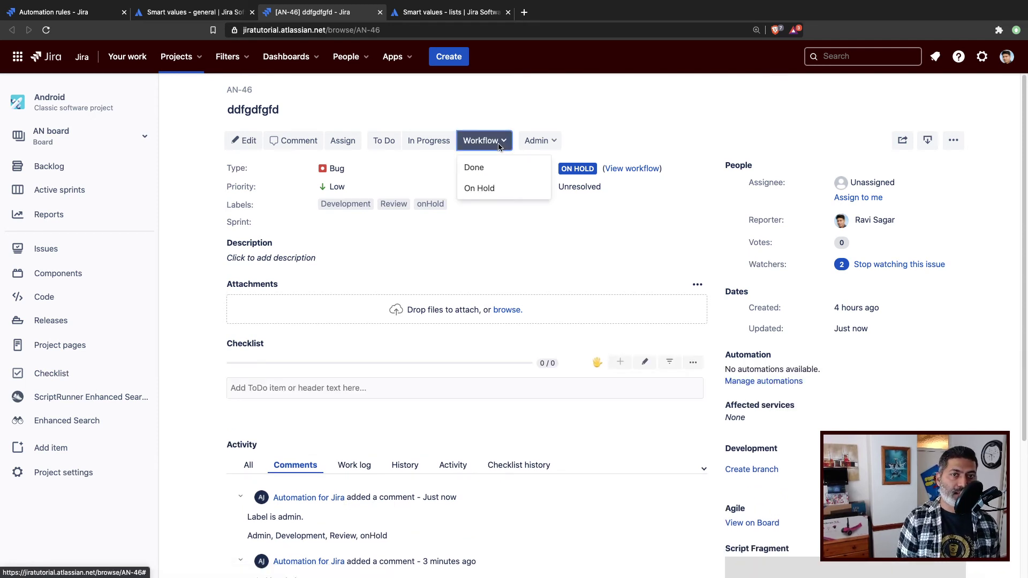
click(487, 189)
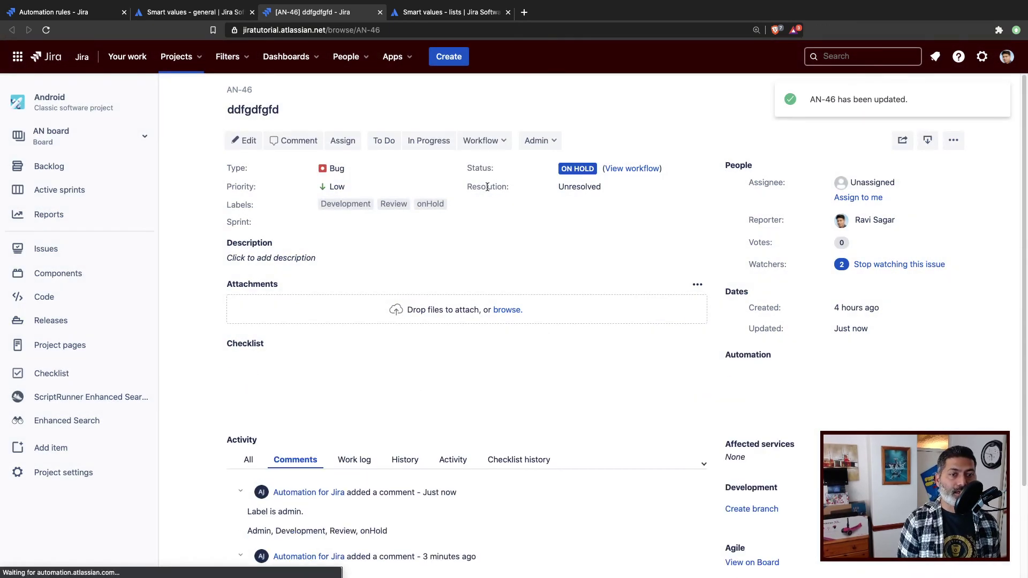
click(47, 31)
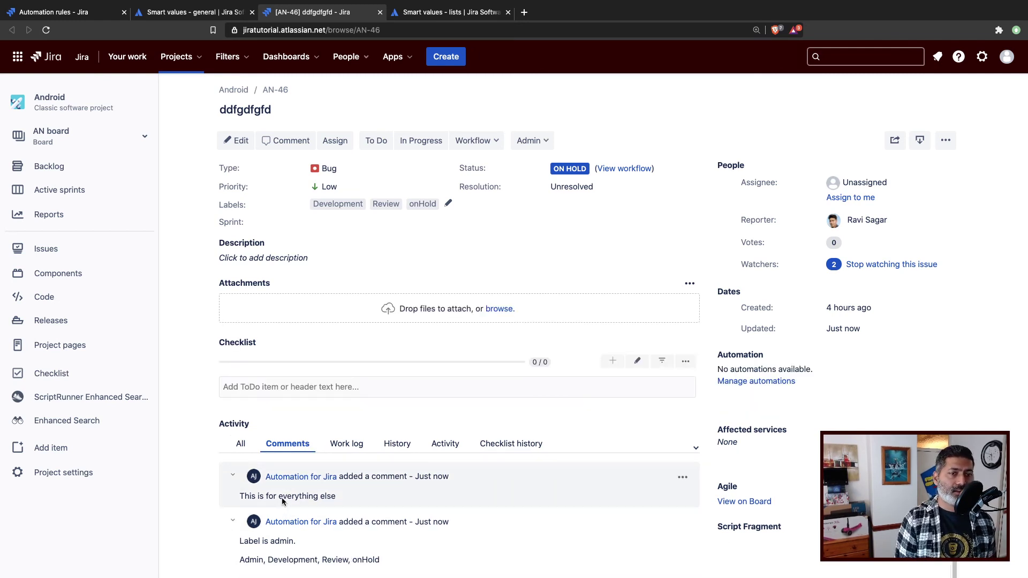
triple_click(284, 498)
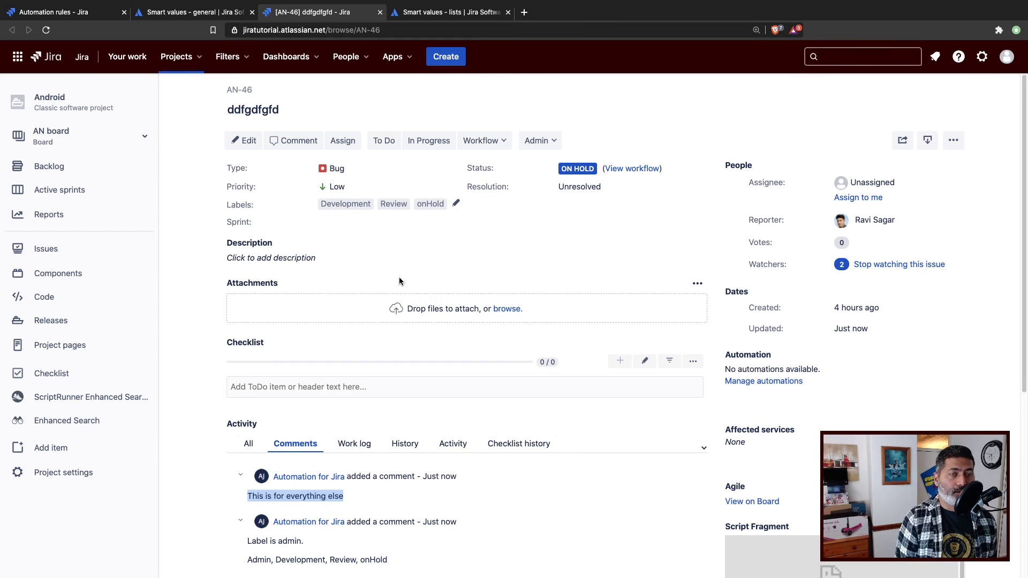
click(19, 15)
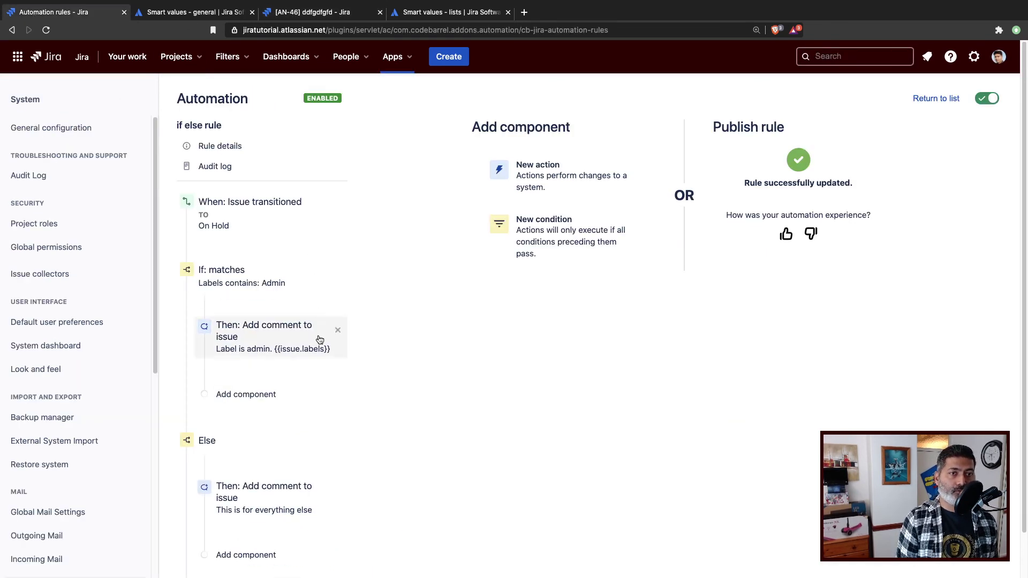
scroll(319, 339, down, 2)
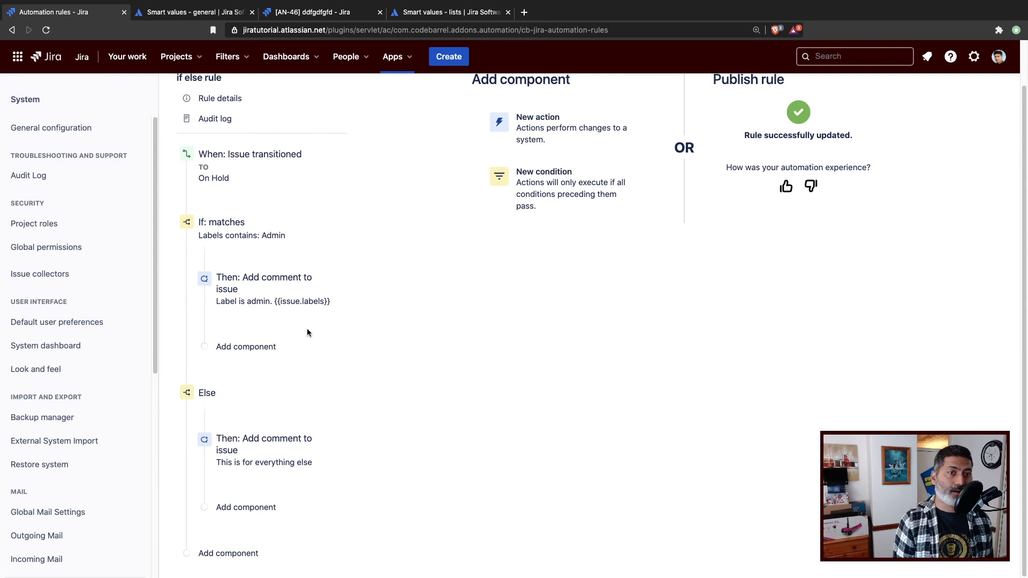